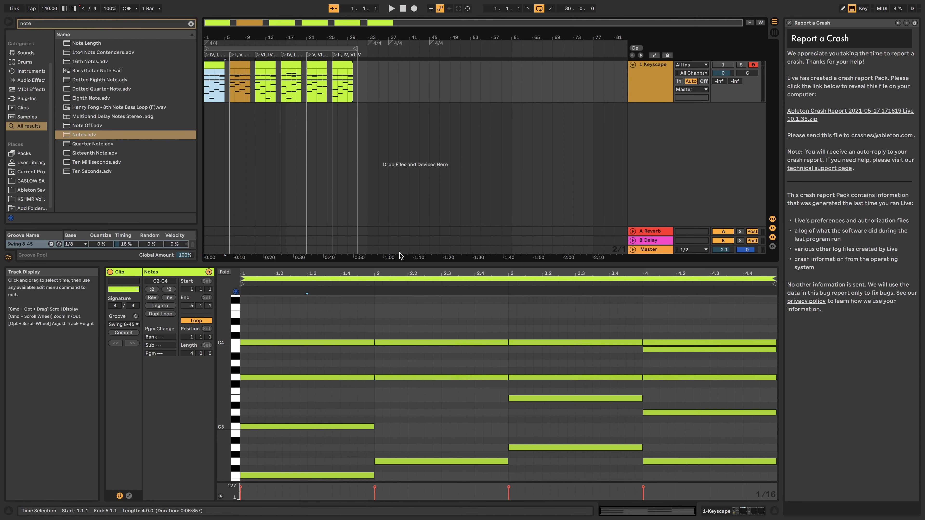
# Play back the chord progression in the open IV, I, VI, V clip
pyautogui.click(261, 317)
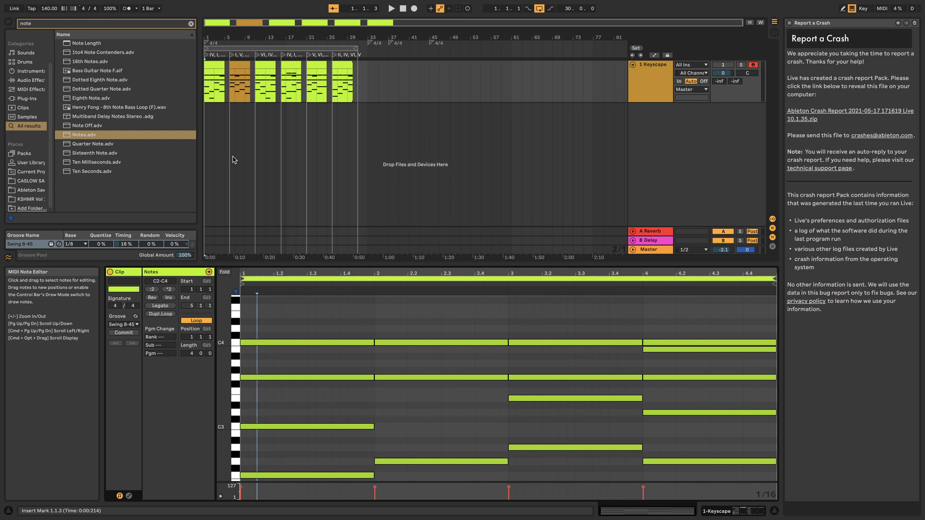
pyautogui.click(277, 303)
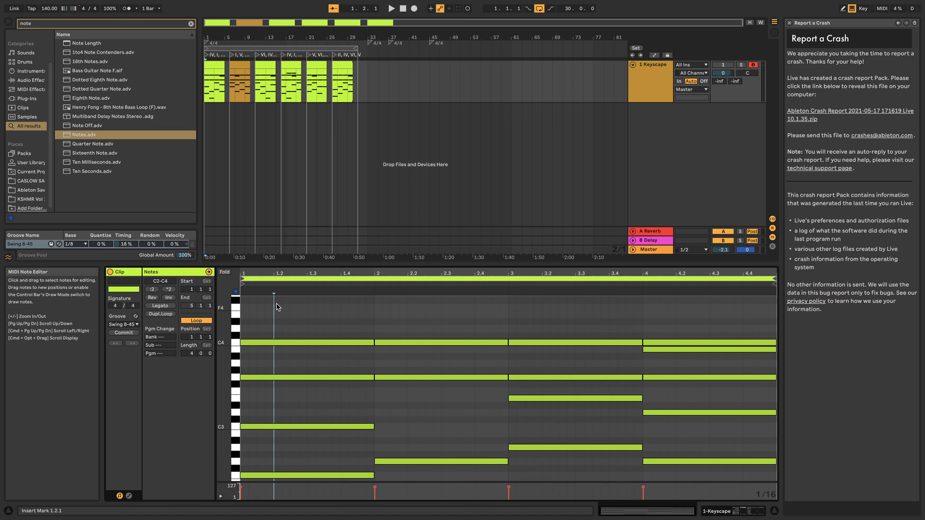
pyautogui.press('+')
pyautogui.press('space')
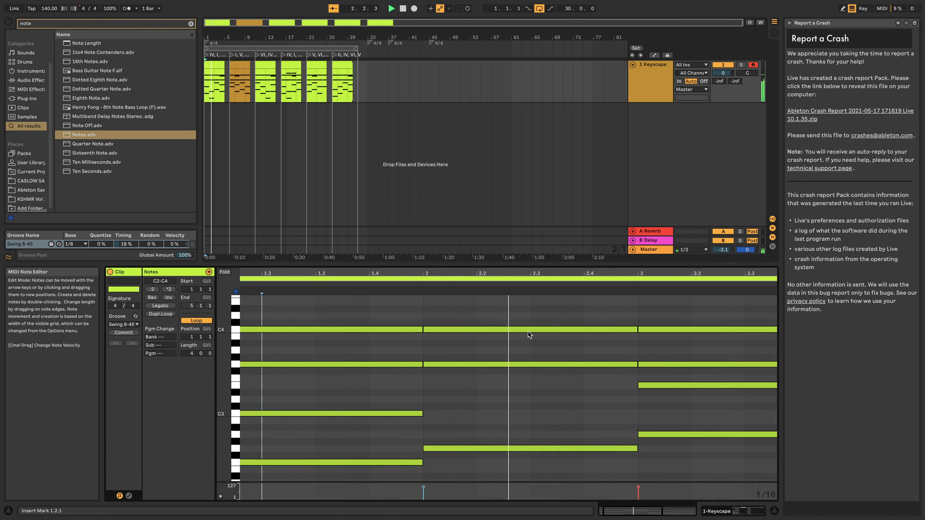
pyautogui.press('-')
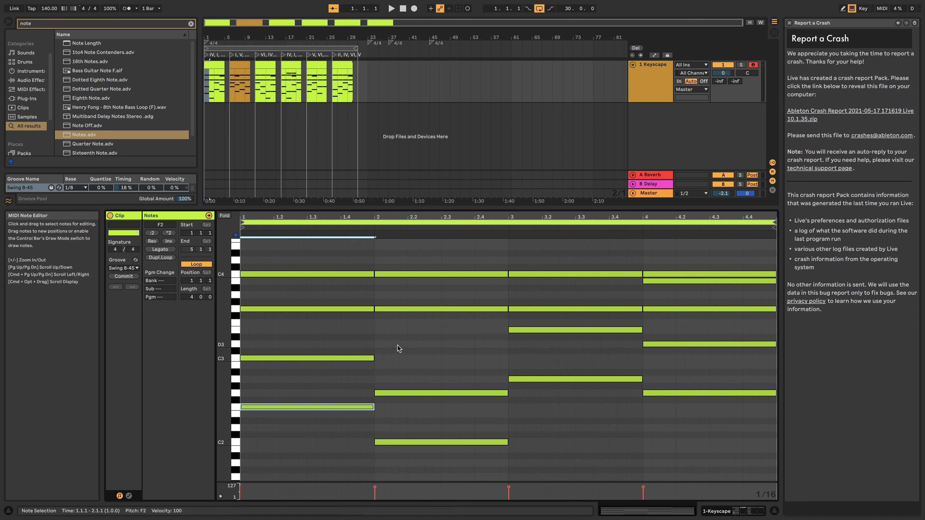
# Select the first chord clip in the arrangement and play it
pyautogui.click(217, 64)
pyautogui.press('+')
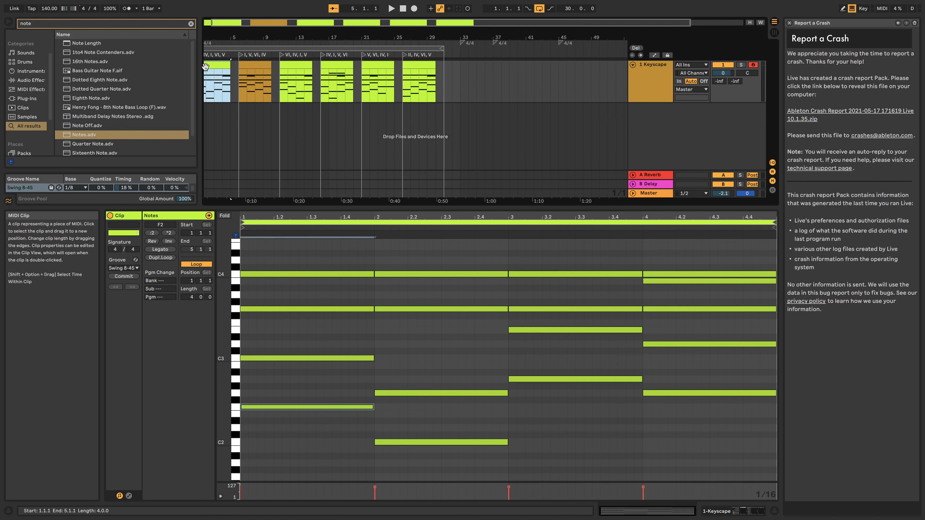
pyautogui.press('space')
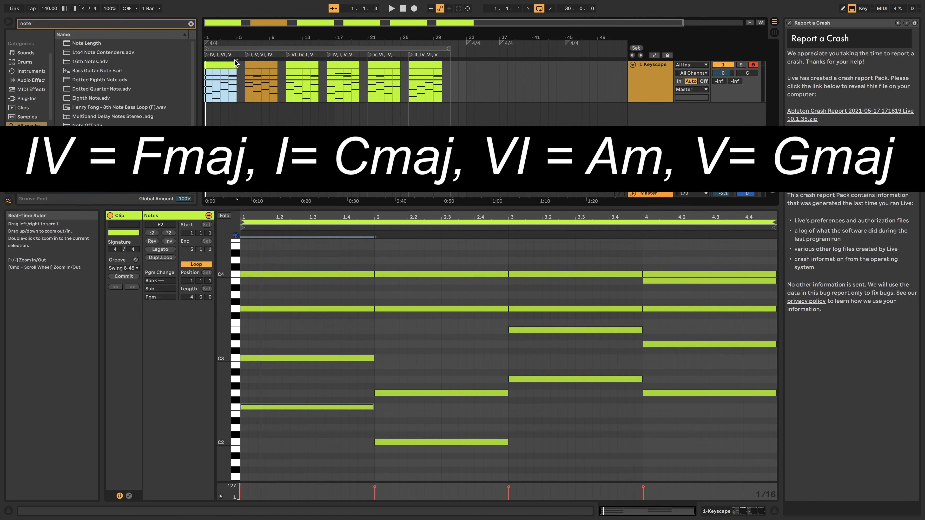
# Audition the root note of each chord in the first clip: F2, C2, A2 and G2
pyautogui.click(270, 407)
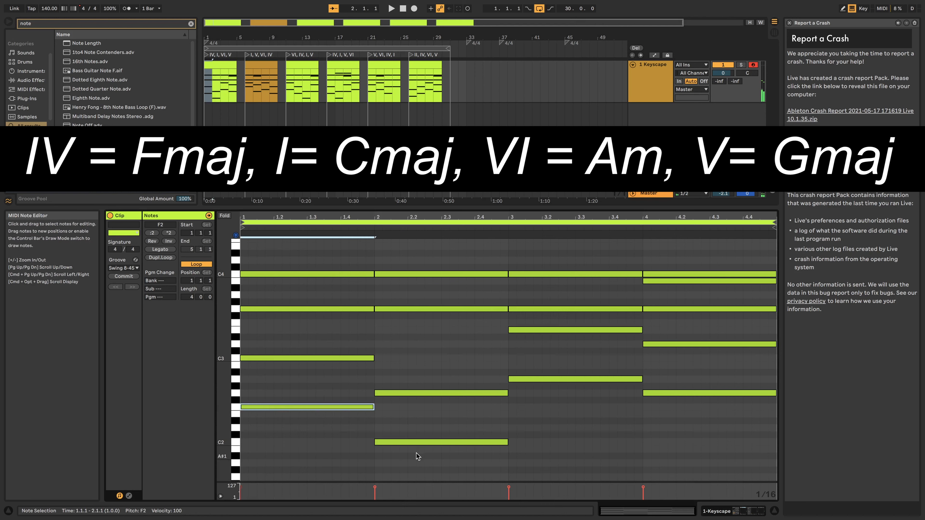
pyautogui.click(422, 442)
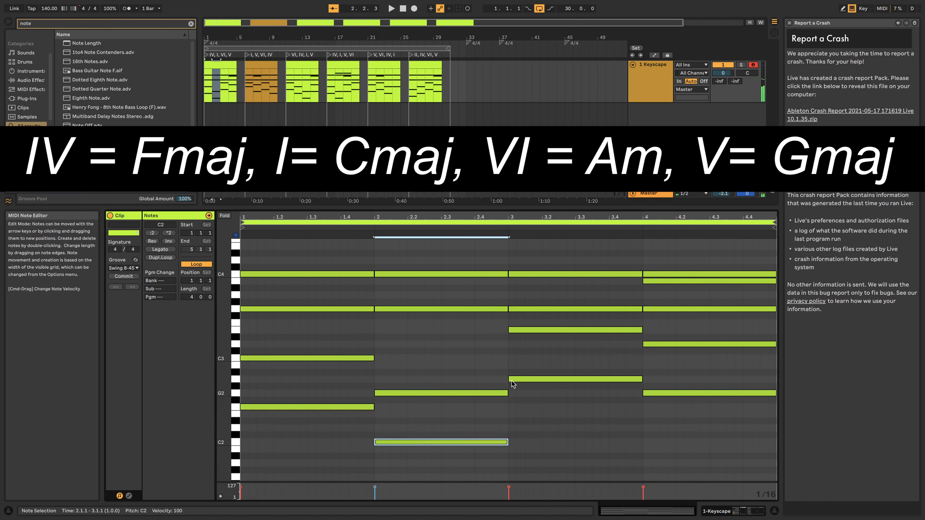
pyautogui.click(561, 380)
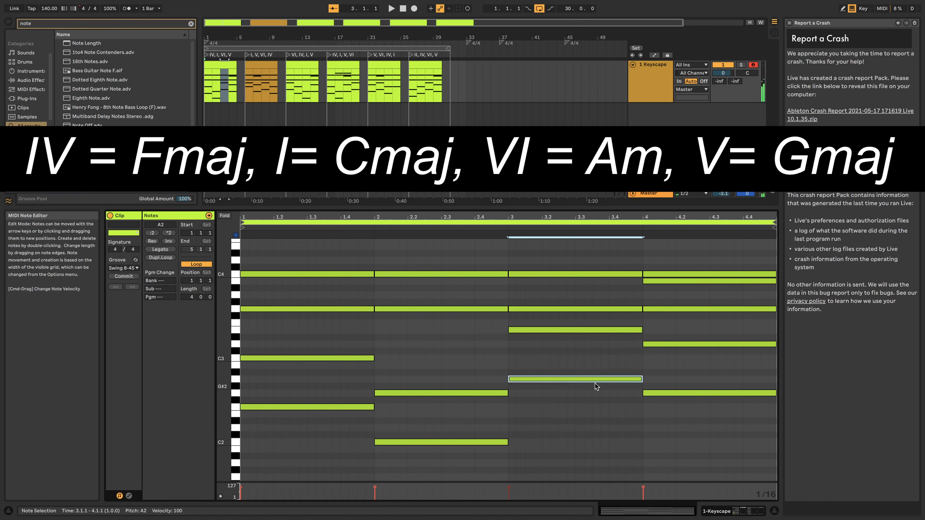
pyautogui.click(674, 392)
pyautogui.scroll(2, 301, 363)
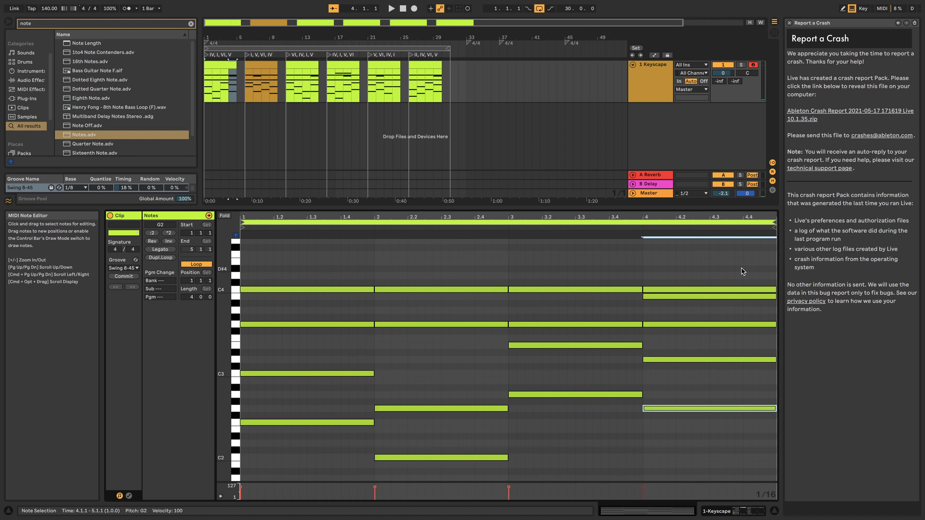
# Transpose all notes in the first clip up five semitones and play the result with the Keyscape track active
pyautogui.moveTo(741, 268); pyautogui.dragTo(280, 422)
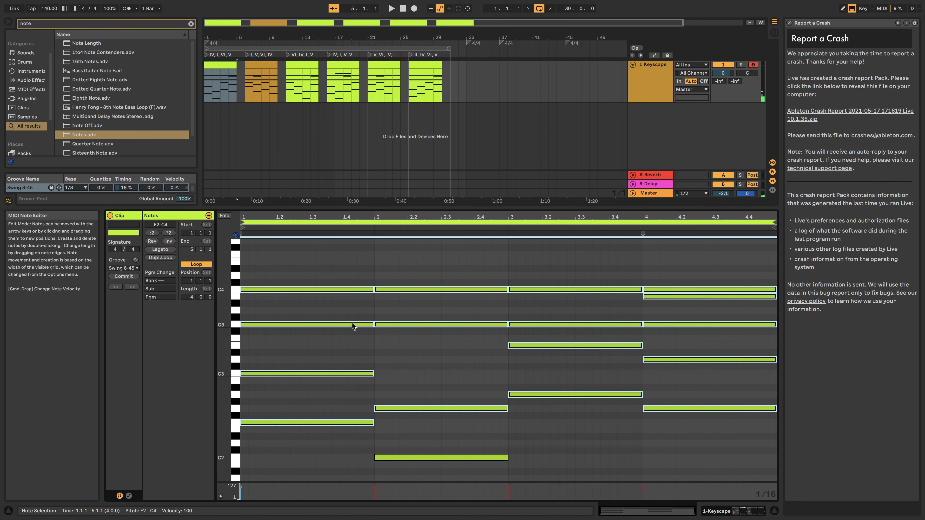
pyautogui.moveTo(328, 284); pyautogui.dragTo(327, 277)
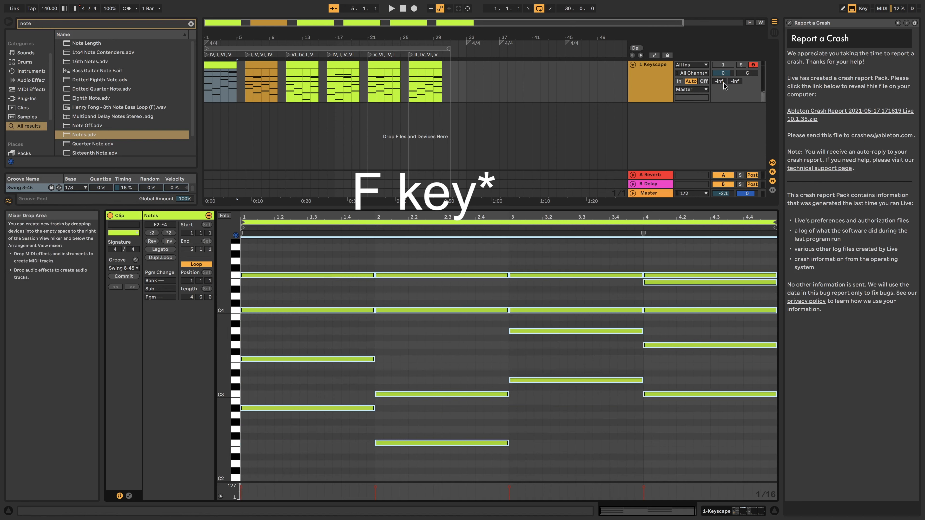
pyautogui.click(723, 69)
pyautogui.press('space')
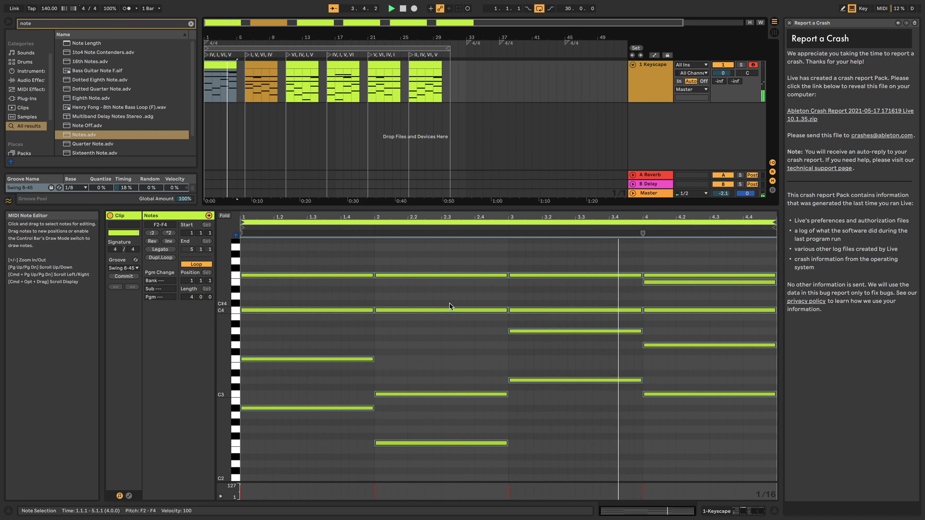
# Transpose all the clip's notes back down five semitones and clear the note selection
pyautogui.moveTo(390, 278); pyautogui.dragTo(389, 313)
pyautogui.scroll(-2, 338, 345)
pyautogui.click(390, 318)
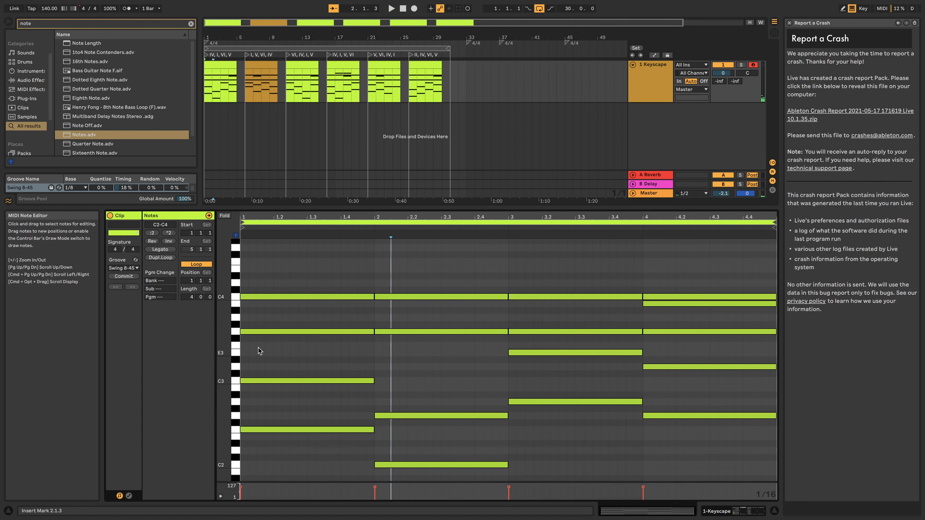
# Audition the repeated G3 and C4 notes, followed by the first chord's F2 and C3 notes
pyautogui.click(234, 332)
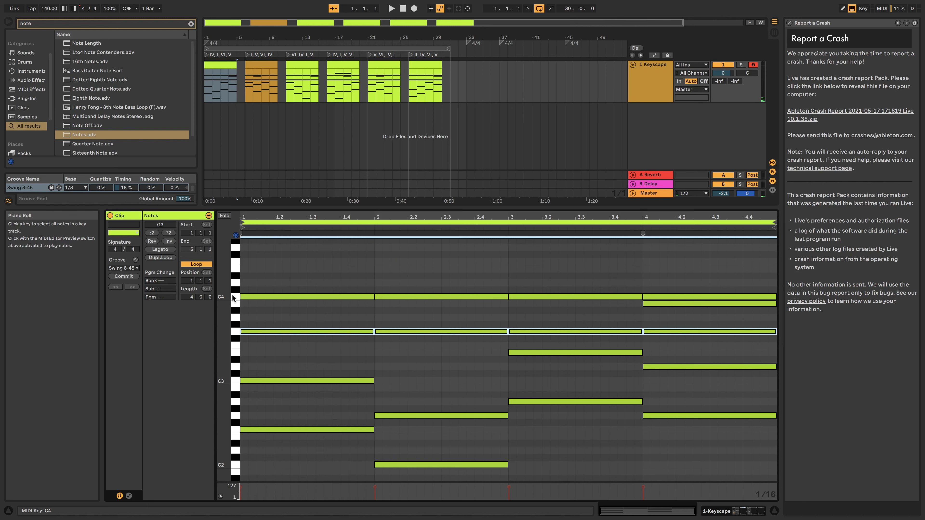
pyautogui.click(233, 296)
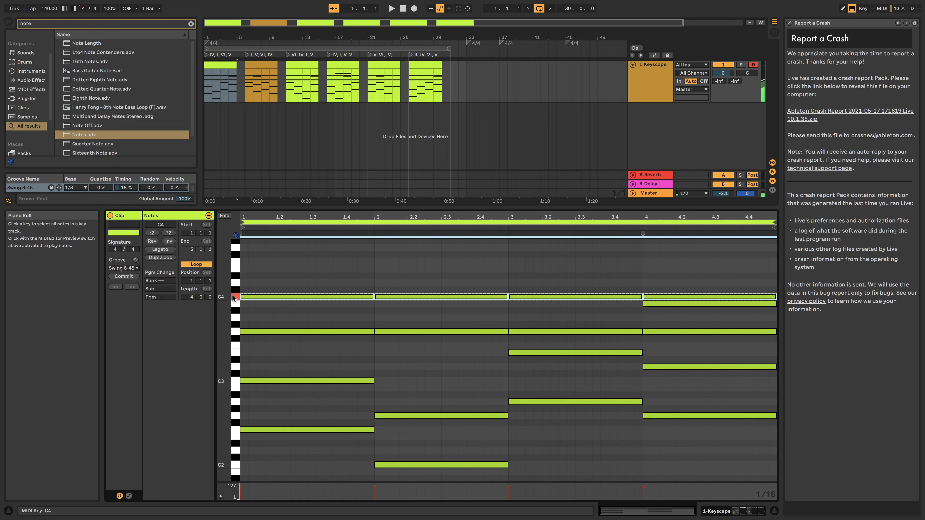
pyautogui.click(278, 430)
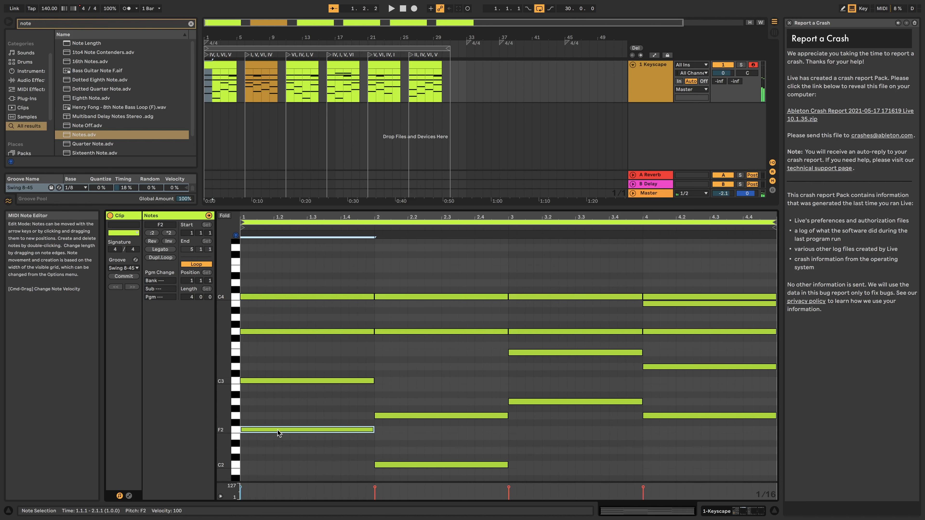
pyautogui.click(264, 381)
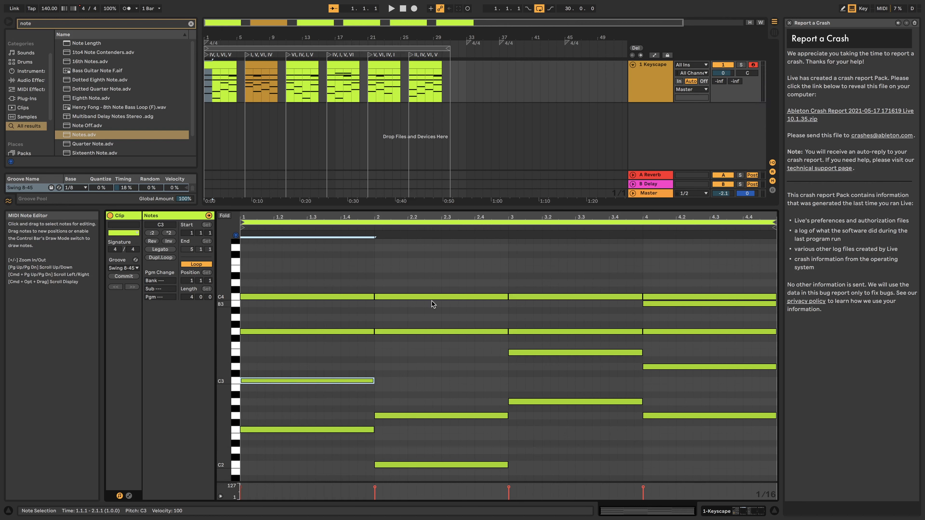
# Add one-beat melody notes on B3 at beat 1.4 and D4 at beat 2.4
pyautogui.doubleClick(345, 304)
pyautogui.moveTo(349, 304); pyautogui.dragTo(374, 301)
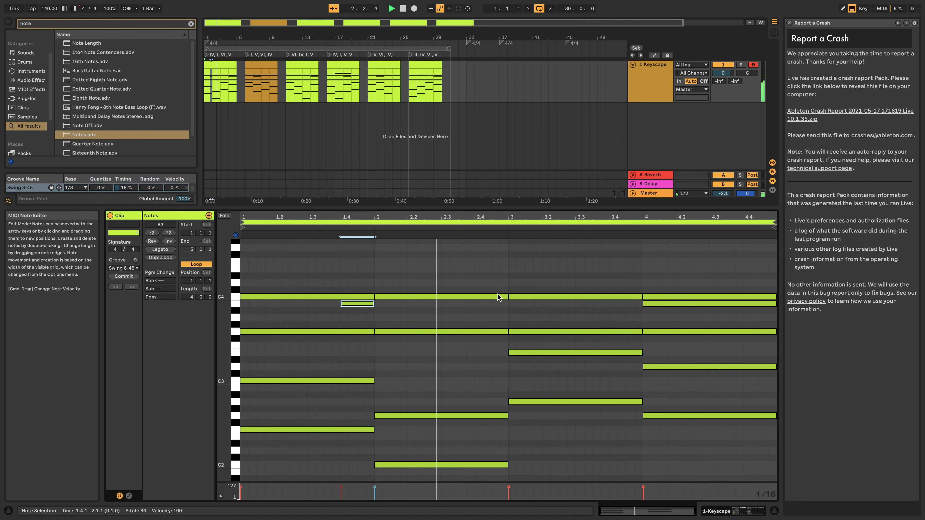
pyautogui.doubleClick(498, 283)
pyautogui.moveTo(499, 282); pyautogui.dragTo(474, 283)
# Add an E4 note spanning bar 3 and a one-beat C4 note at beat 3.4
pyautogui.doubleClick(513, 268)
pyautogui.moveTo(516, 269)
pyautogui.mouseDown()
pyautogui.moveTo(641, 270)
pyautogui.moveTo(639, 297)
pyautogui.moveTo(609, 297)
pyautogui.mouseUp()
pyautogui.doubleClick(613, 297)
pyautogui.moveTo(616, 297); pyautogui.dragTo(639, 291)
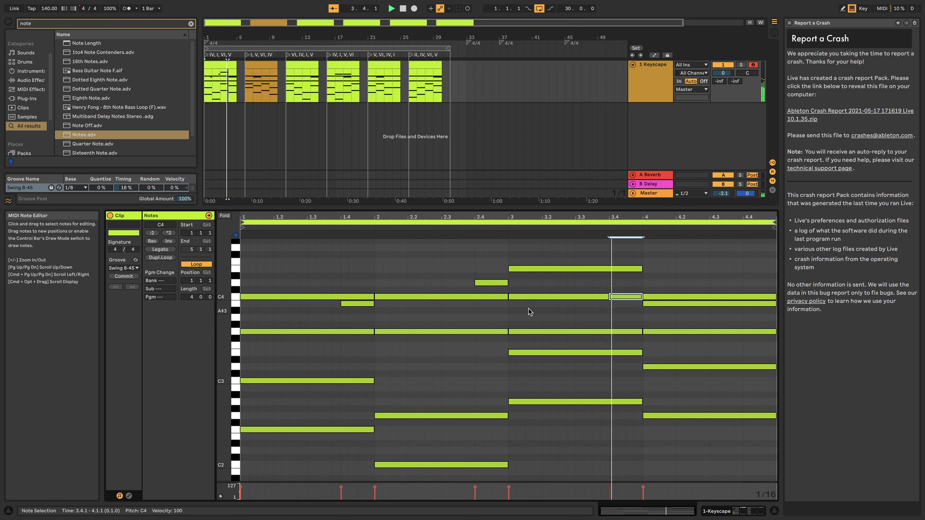
# Transpose all the clip's notes up five semitones in two moves, play the result, and raise everything one more semitone
pyautogui.press('super+a')
pyautogui.scroll(3, 469, 332)
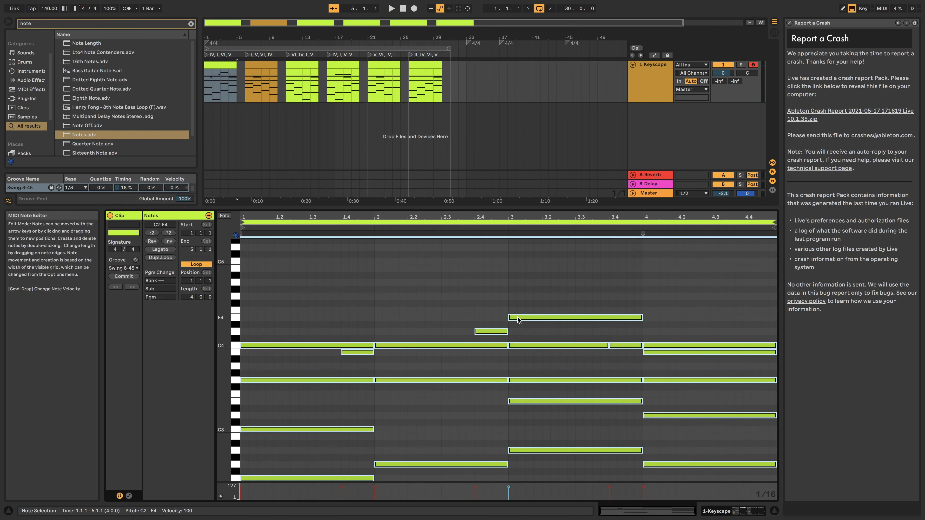
pyautogui.moveTo(520, 317); pyautogui.dragTo(520, 303)
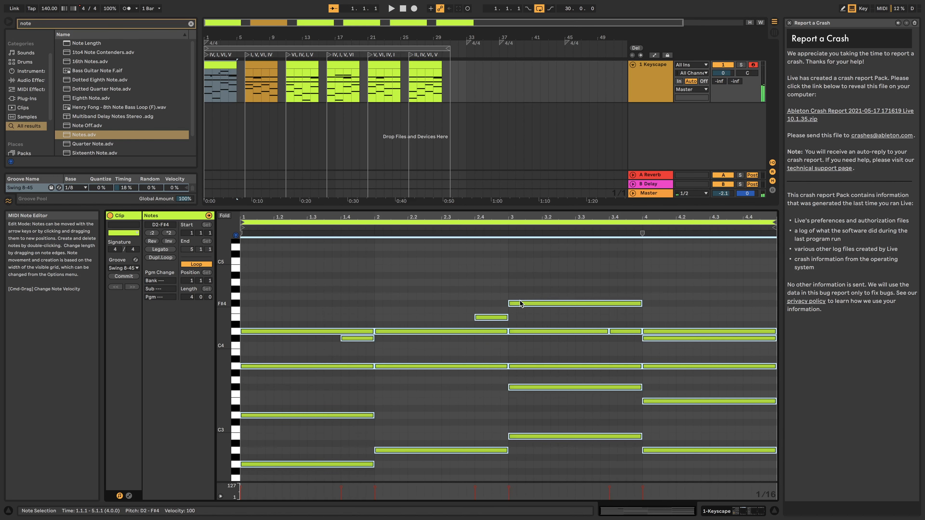
pyautogui.moveTo(306, 330); pyautogui.dragTo(306, 309)
pyautogui.press('space')
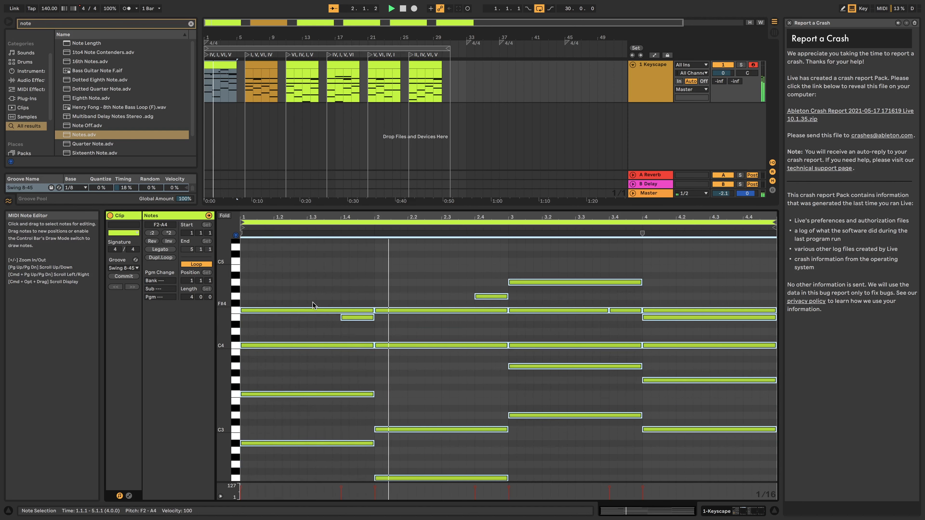
pyautogui.press('Up')
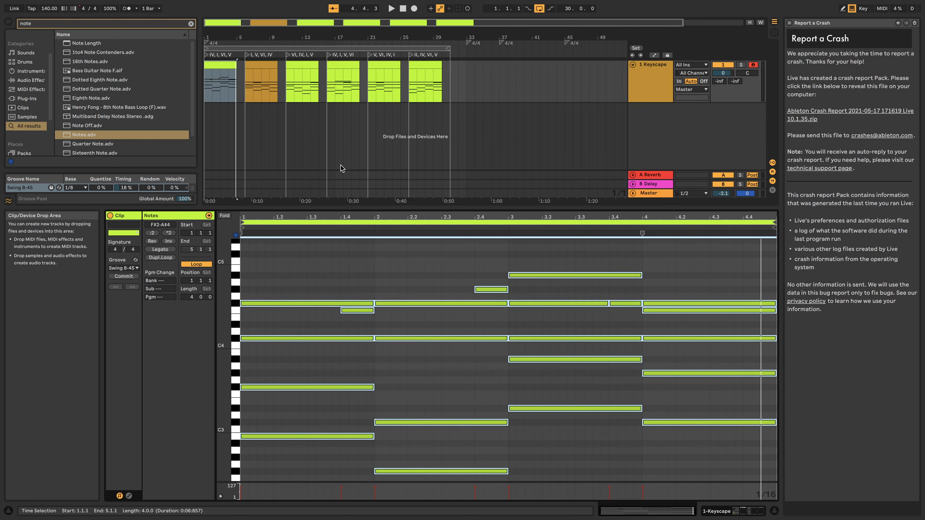
# View the second clip, return to the first, and audition the last chord's F4, F#4 and C#3 notes
pyautogui.click(257, 67)
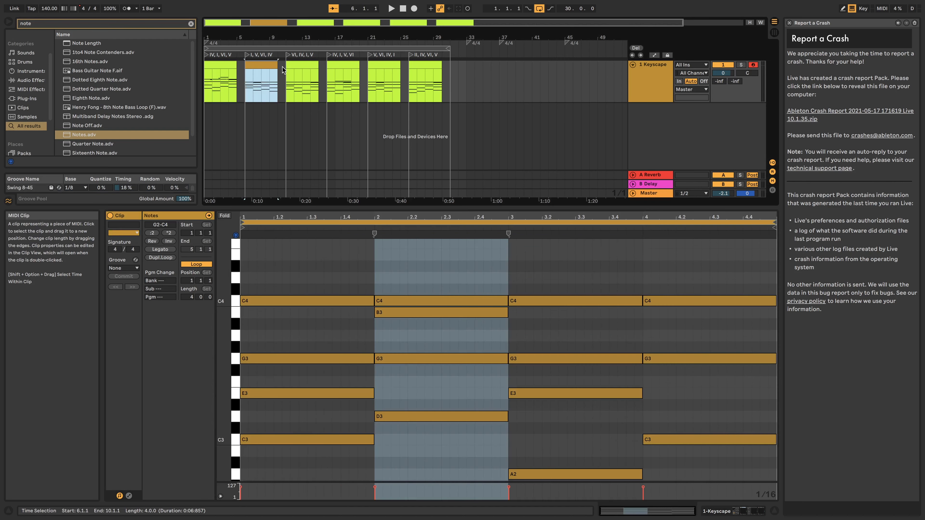
pyautogui.click(221, 58)
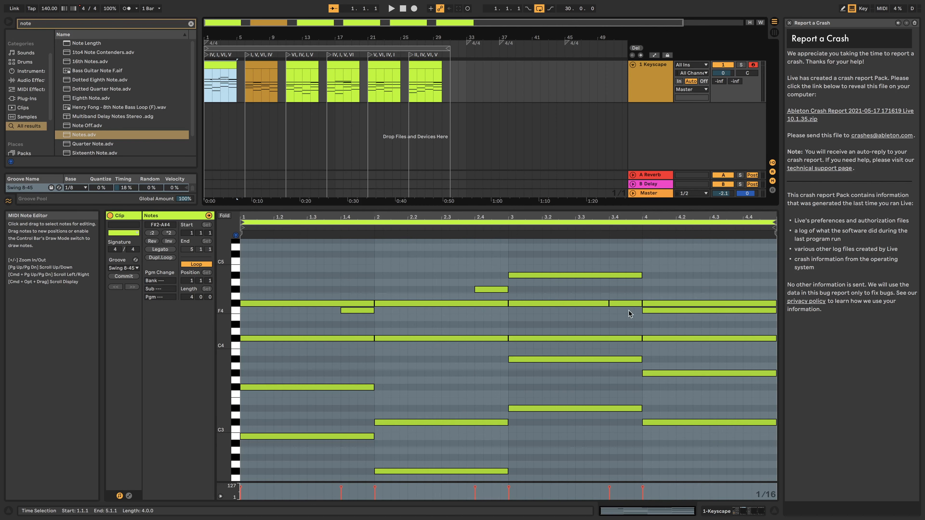
pyautogui.click(680, 310)
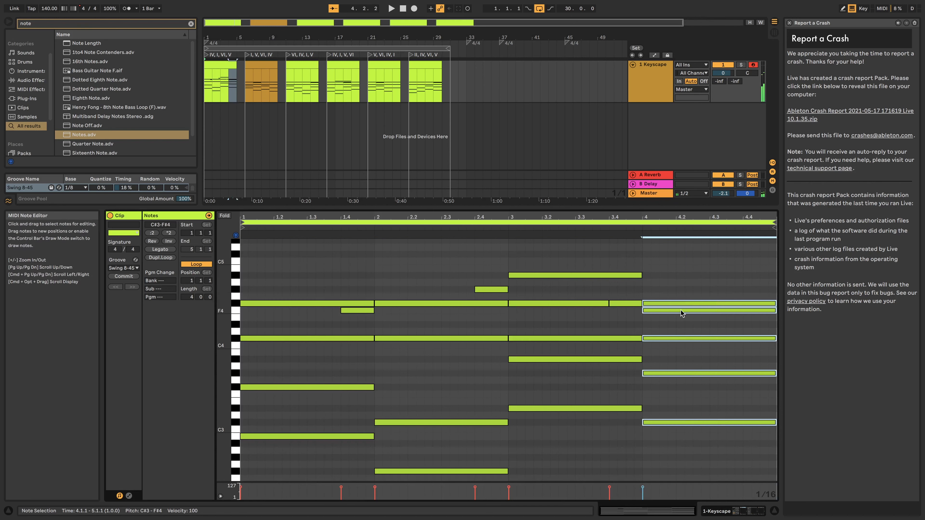
pyautogui.click(676, 315)
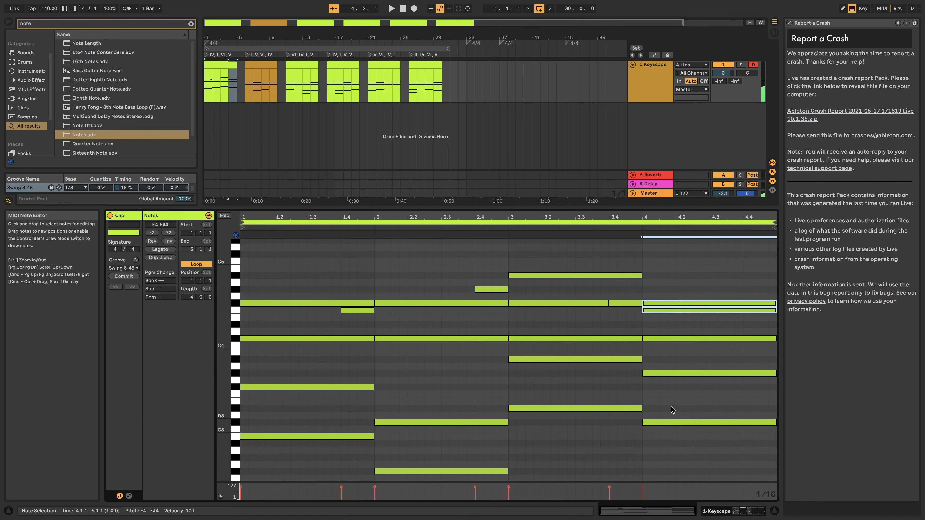
pyautogui.click(652, 423)
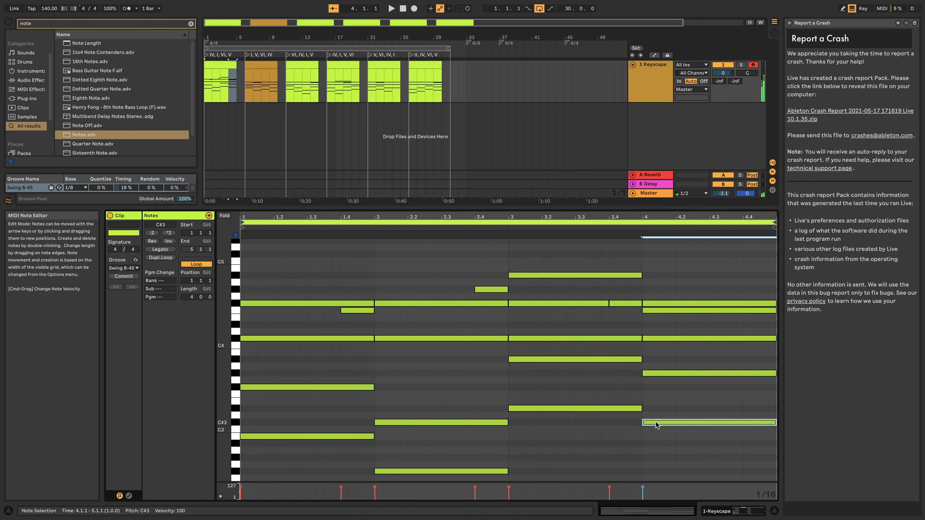
# Transpose all the clip's notes down six semitones and raise the last chord's bass note to G#2
pyautogui.press('super+a')
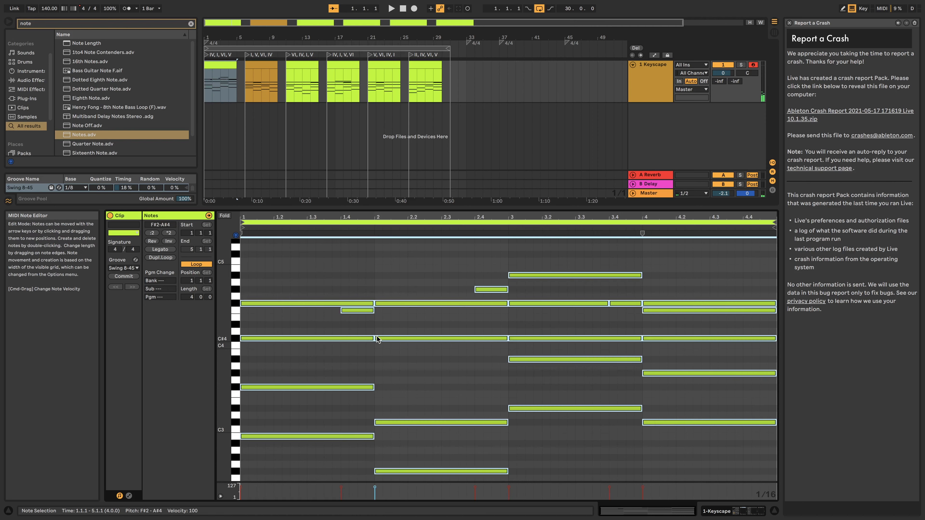
pyautogui.moveTo(270, 305); pyautogui.dragTo(273, 344)
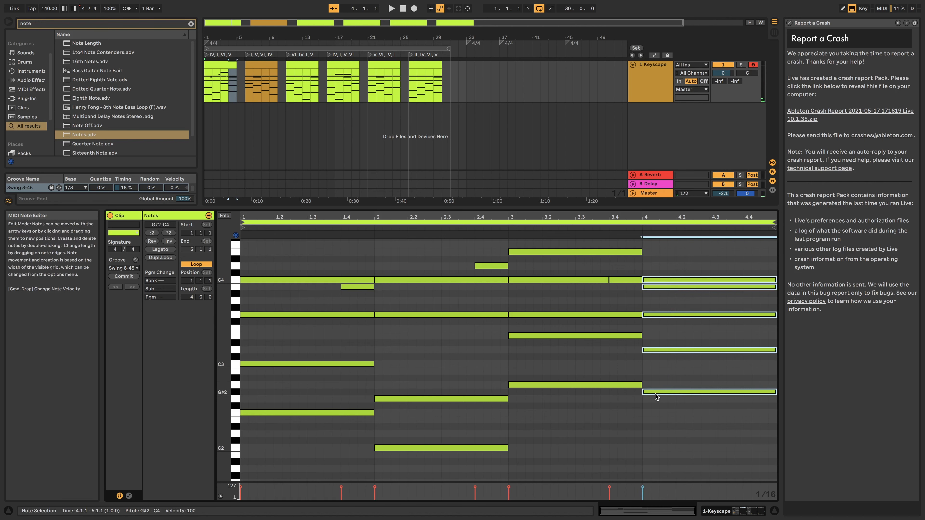
pyautogui.click(656, 392)
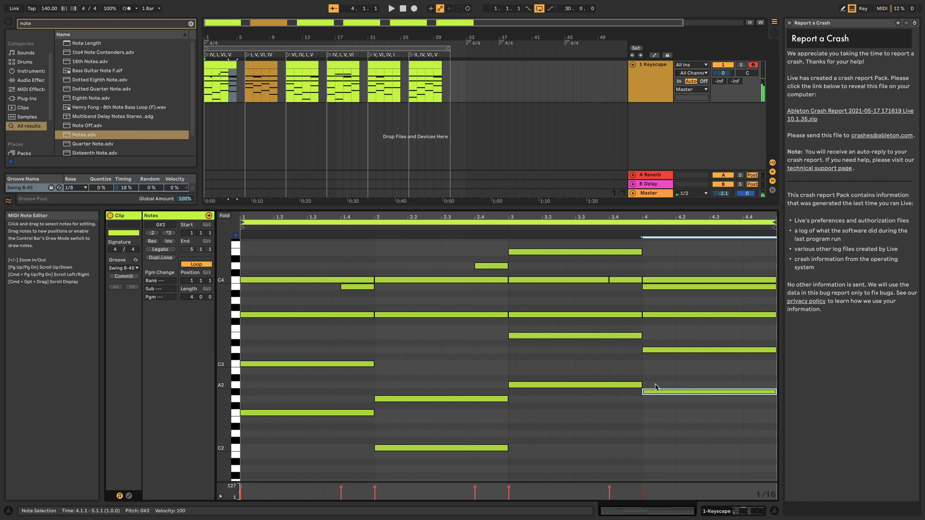
# Clear the note selection and audition only the last chord's G#2 bass note
pyautogui.click(657, 368)
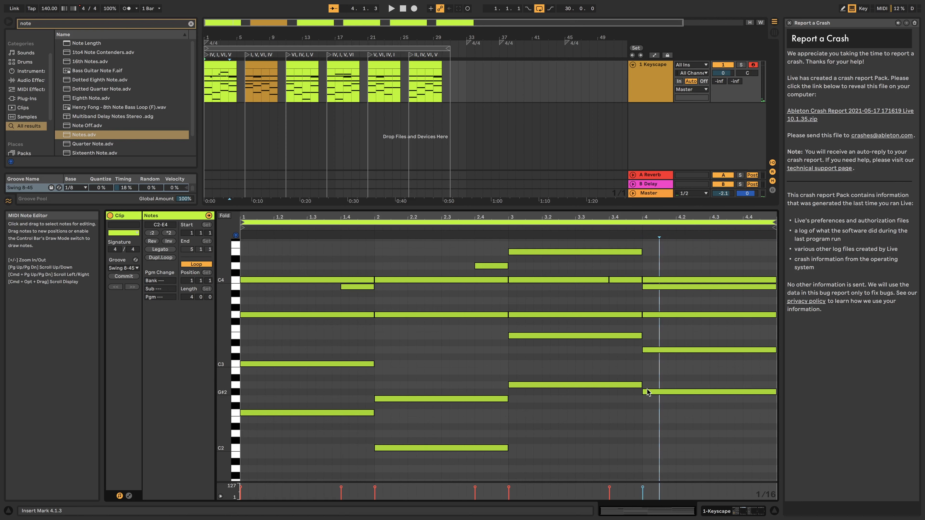
pyautogui.scroll(1, 648, 388)
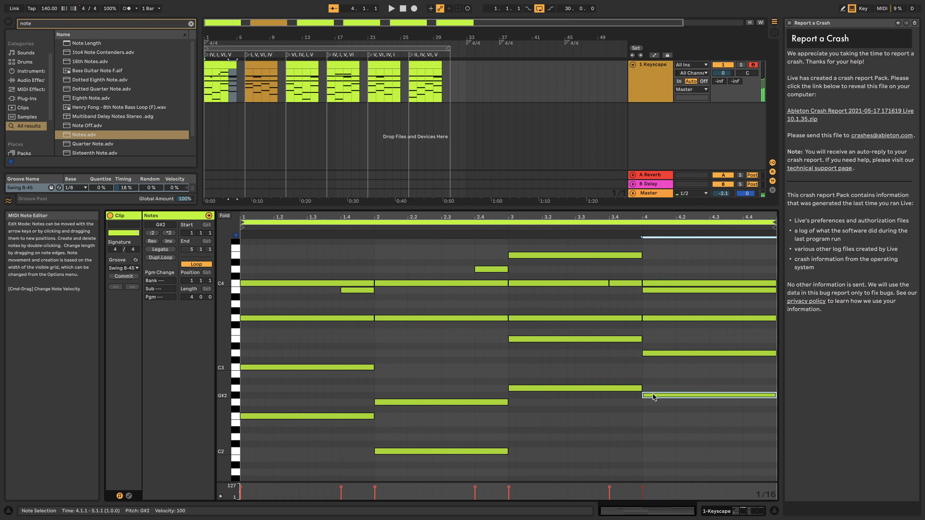
pyautogui.click(653, 396)
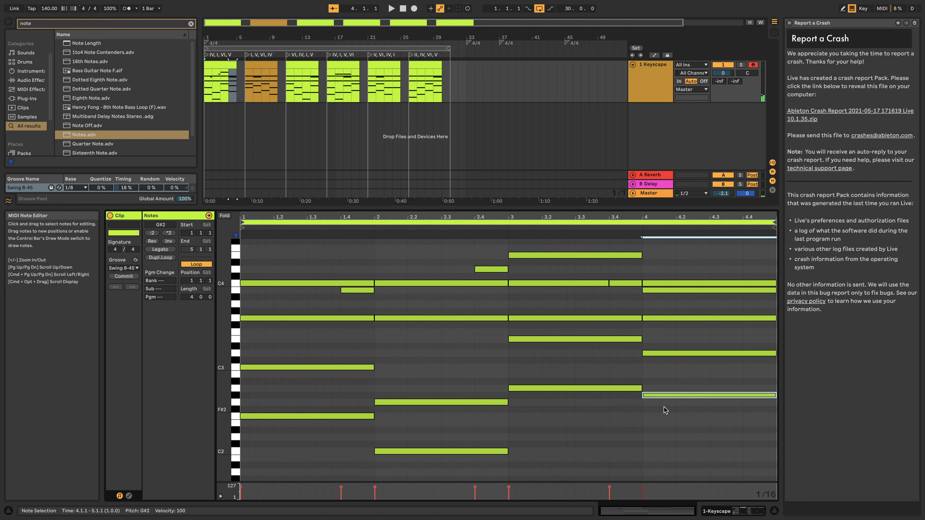
# Lower the last chord's bass note to G2 and place a one-bar C4 note in that chord
pyautogui.moveTo(679, 395); pyautogui.dragTo(673, 405)
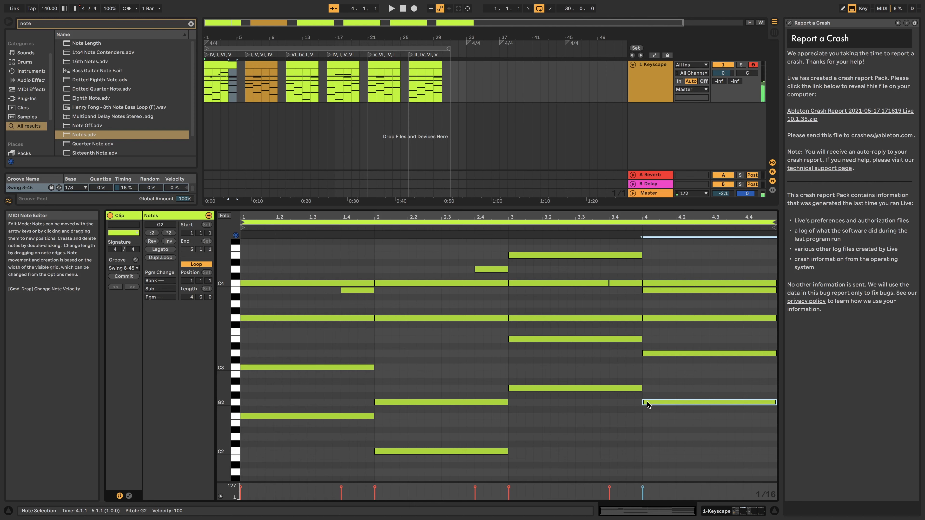
pyautogui.click(650, 388)
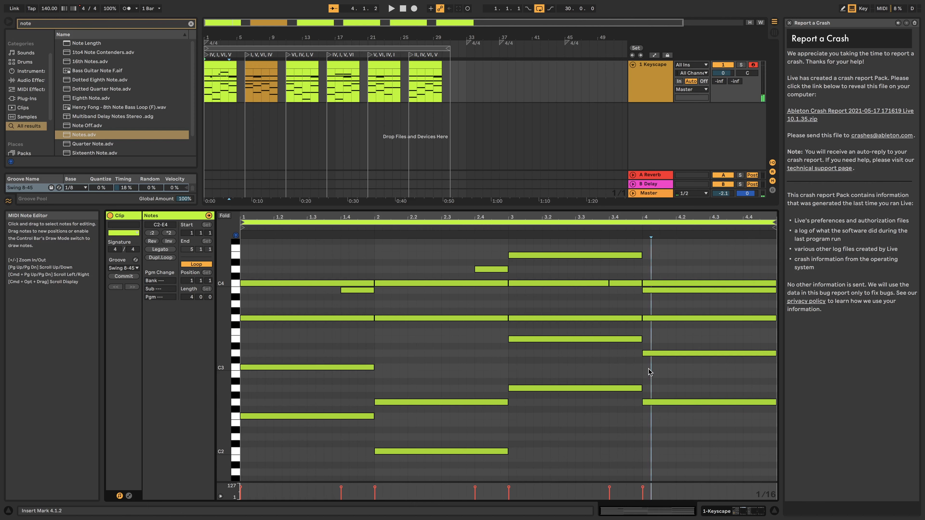
pyautogui.doubleClick(650, 367)
pyautogui.moveTo(651, 367); pyautogui.dragTo(771, 364)
pyautogui.moveTo(651, 367); pyautogui.dragTo(651, 280)
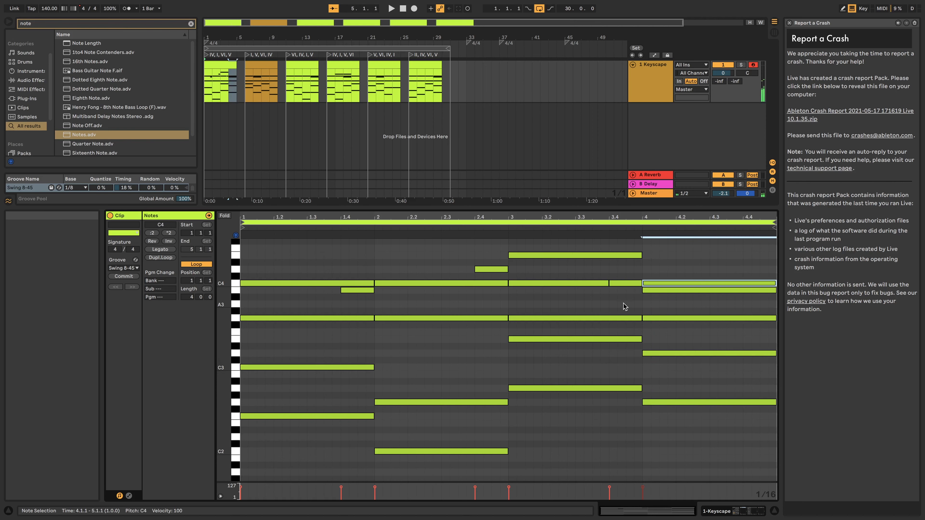
# Open the second clip, I, V, VI, IV, and play it while viewing its chord notes
pyautogui.click(268, 64)
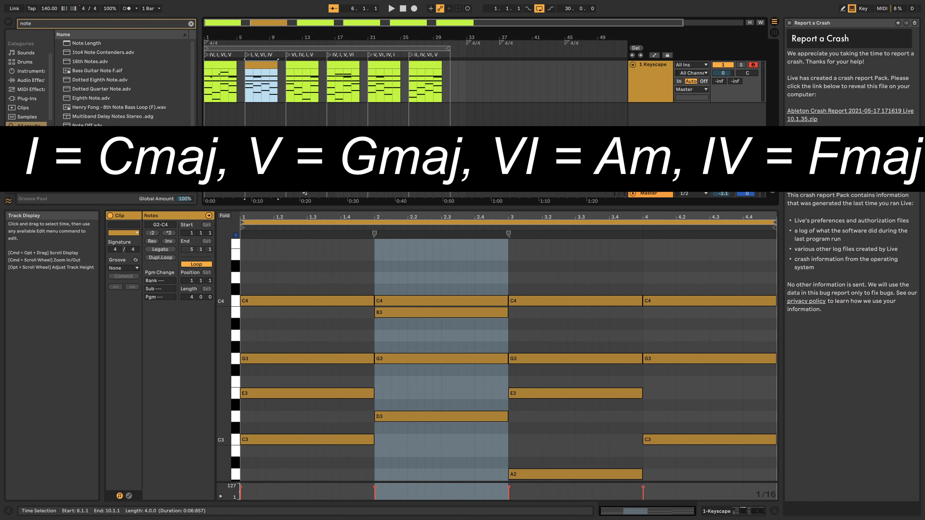
pyautogui.press('space')
pyautogui.scroll(-2, 346, 286)
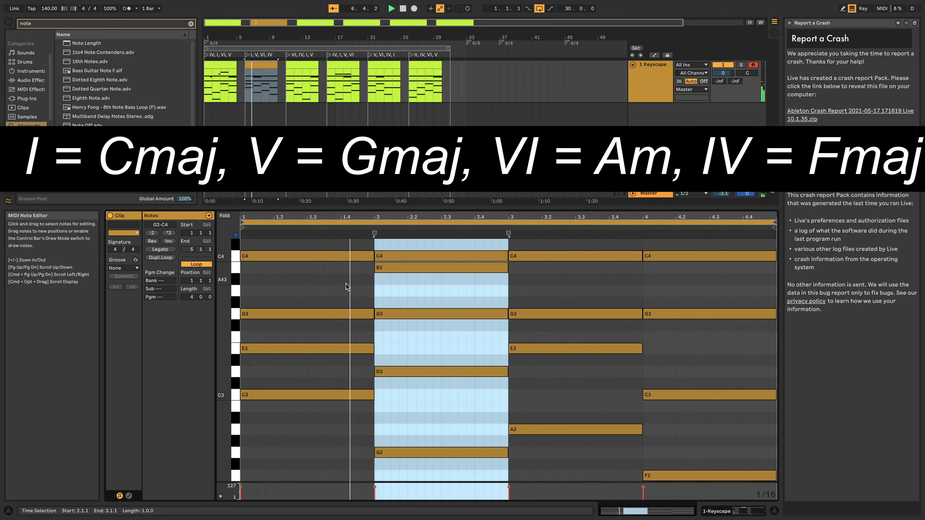
pyautogui.scroll(-2, 405, 286)
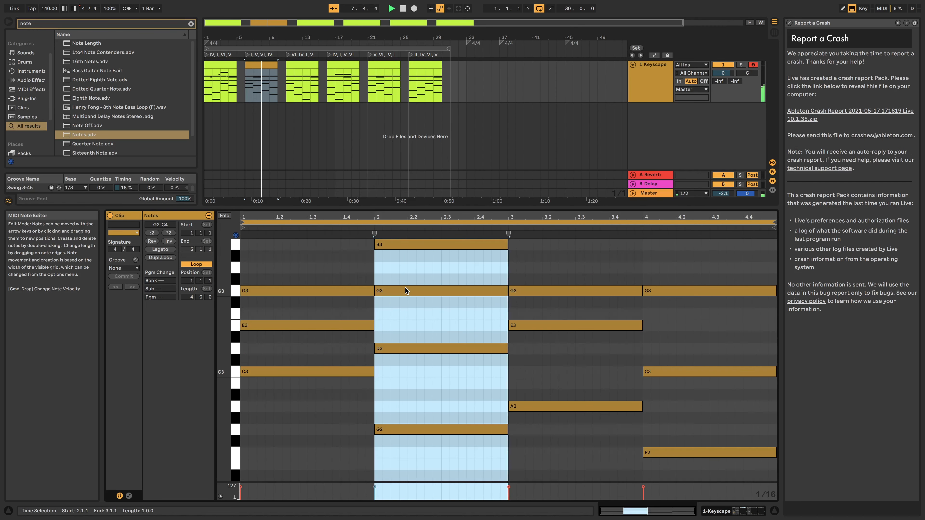
pyautogui.scroll(4, 408, 287)
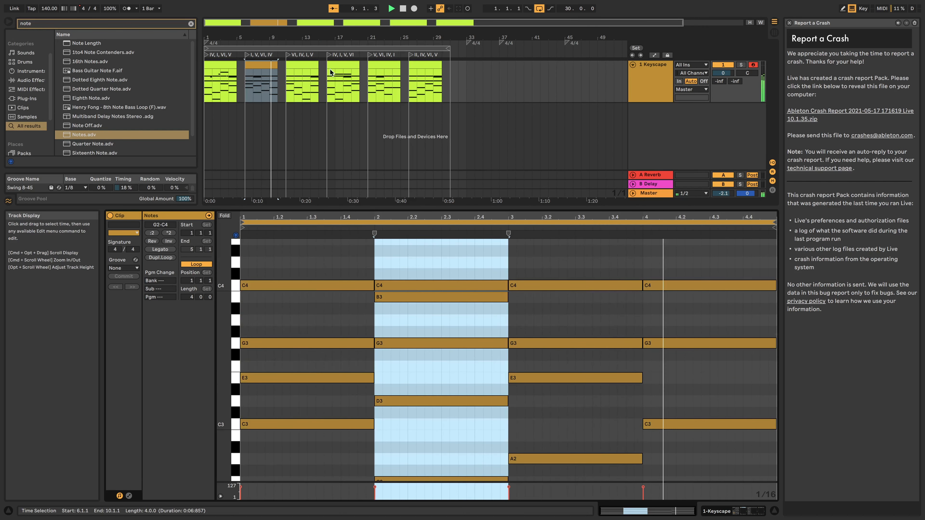
# Open the third clip, VI, IV, I, V, examine its chord notes from bass to top, and play it through
pyautogui.click(299, 64)
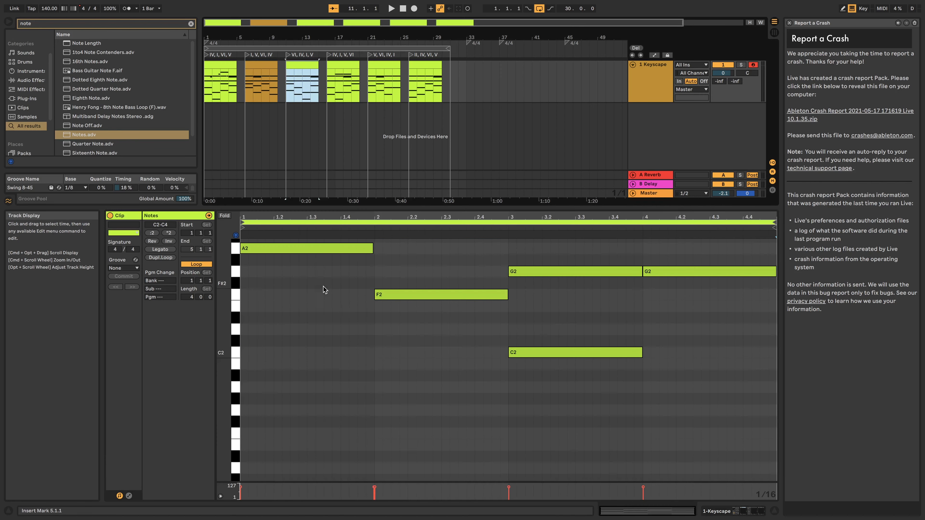
pyautogui.scroll(2, 324, 292)
pyautogui.scroll(3, 325, 308)
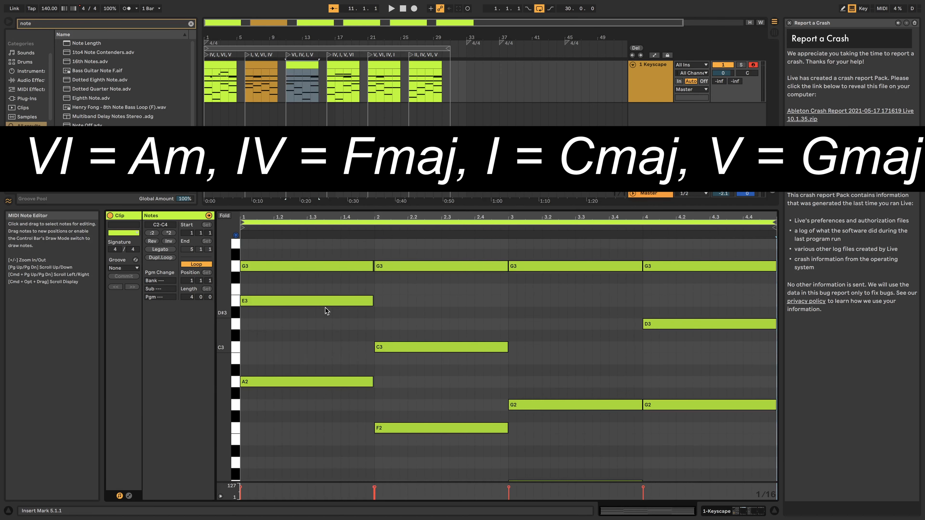
pyautogui.scroll(1, 325, 308)
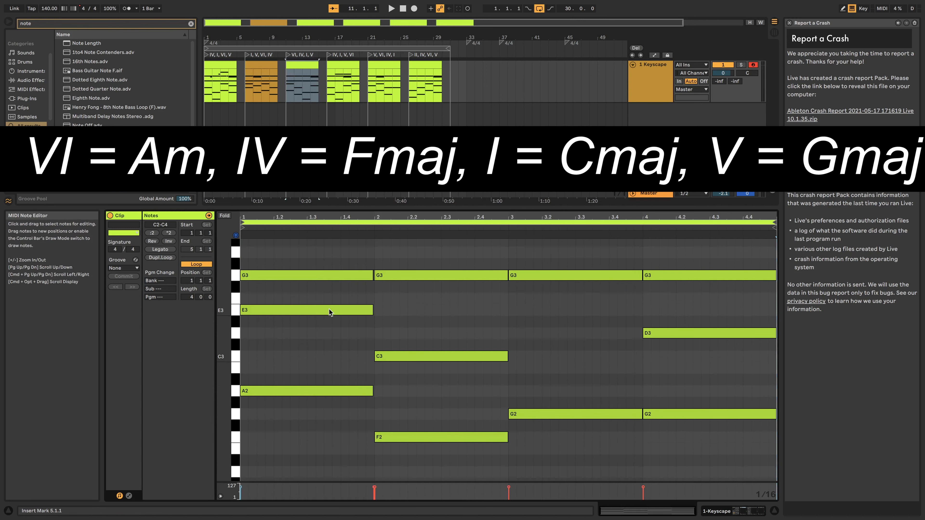
pyautogui.scroll(2, 337, 320)
pyautogui.press('space')
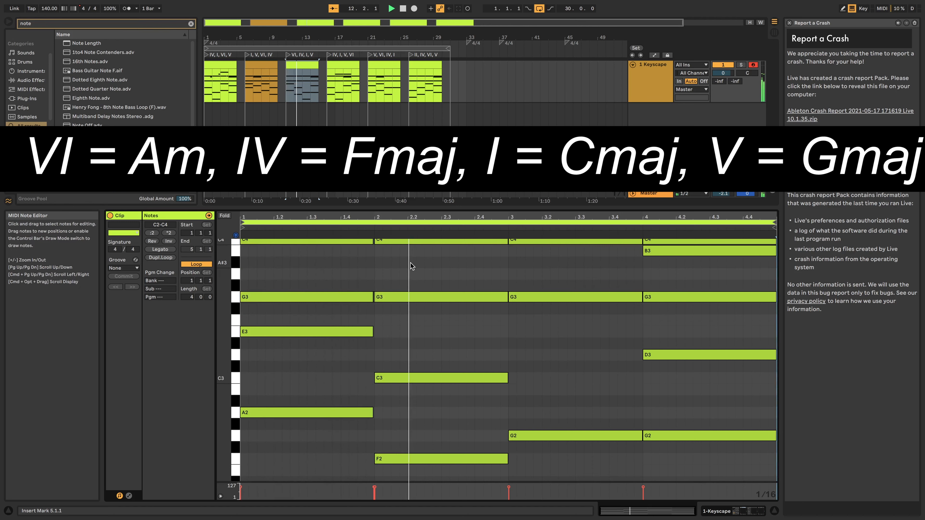
pyautogui.scroll(-5, 412, 268)
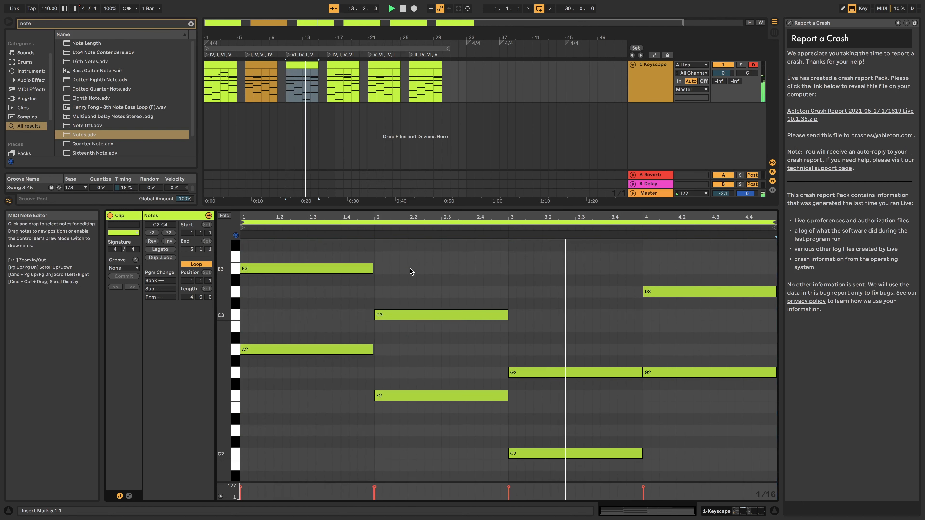
pyautogui.scroll(4, 410, 268)
pyautogui.scroll(-4, 410, 268)
pyautogui.press('space')
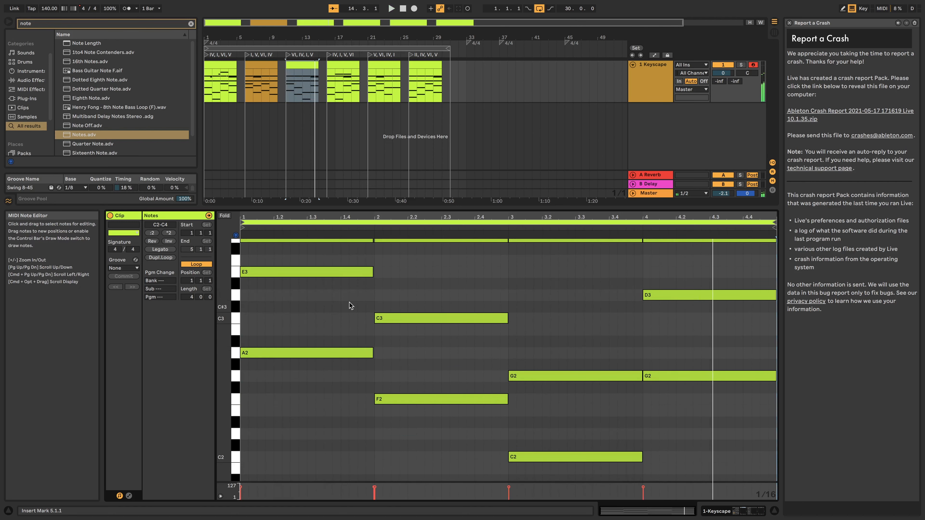
# Open the fourth clip, IV, I, V, VI, and select the D4 notes in its second and third chords
pyautogui.click(340, 66)
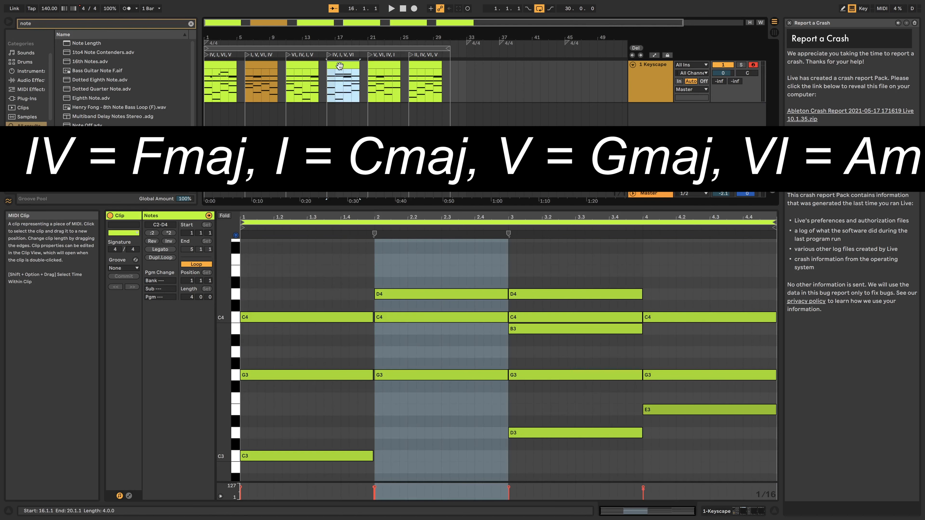
pyautogui.scroll(-4, 406, 319)
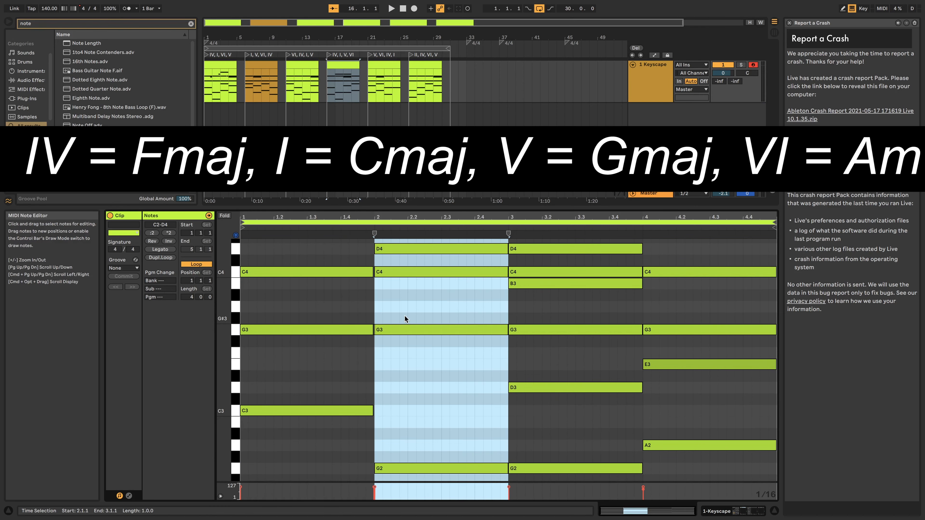
pyautogui.scroll(4, 404, 317)
pyautogui.moveTo(408, 258); pyautogui.dragTo(549, 305)
pyautogui.scroll(-11, 523, 356)
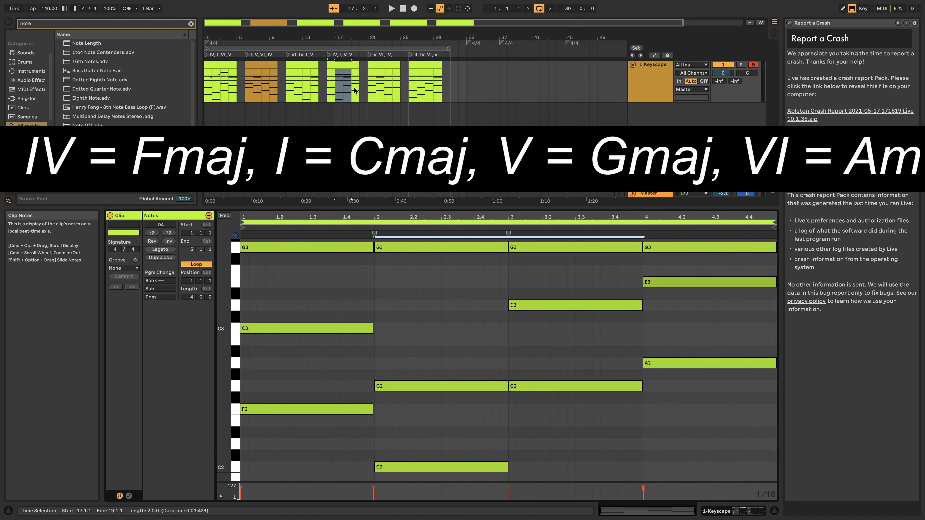
# Play the whole fourth clip from its start while viewing its notes, and stop playback
pyautogui.click(346, 64)
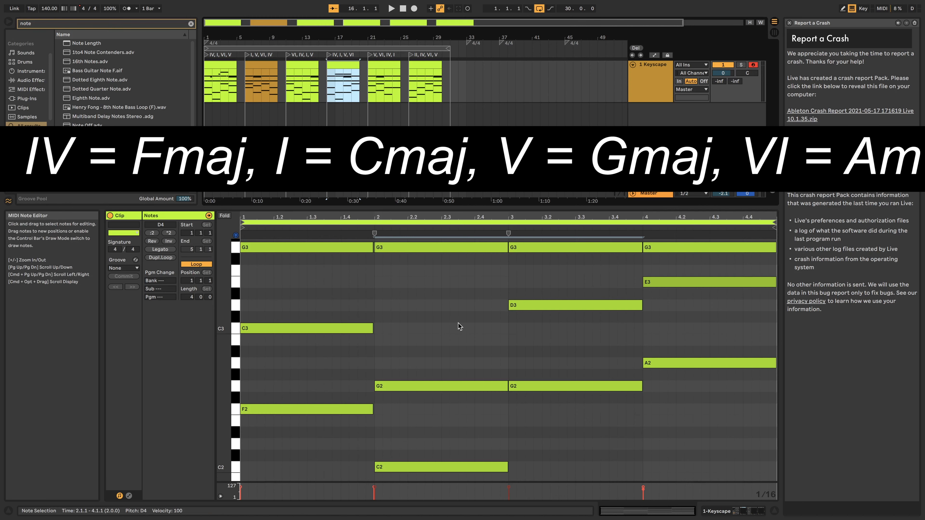
pyautogui.press('space')
pyautogui.scroll(2, 441, 336)
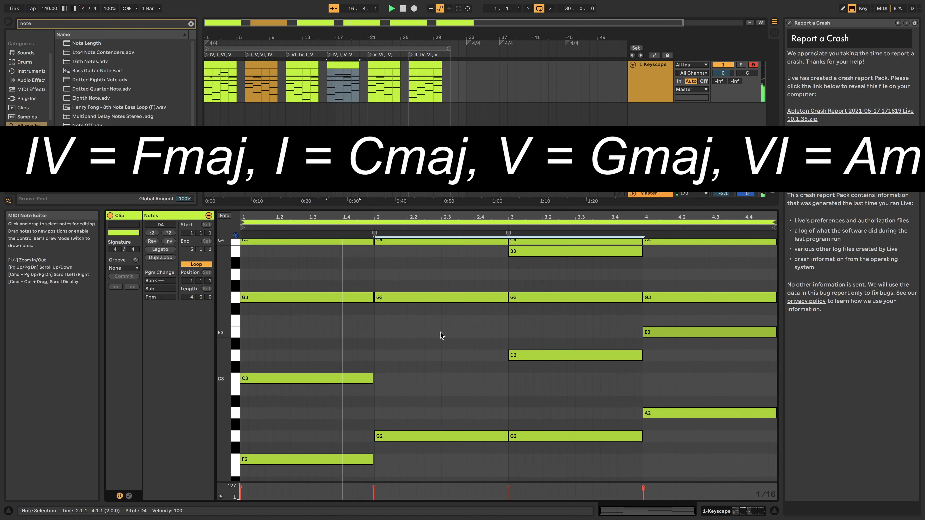
pyautogui.scroll(4, 441, 336)
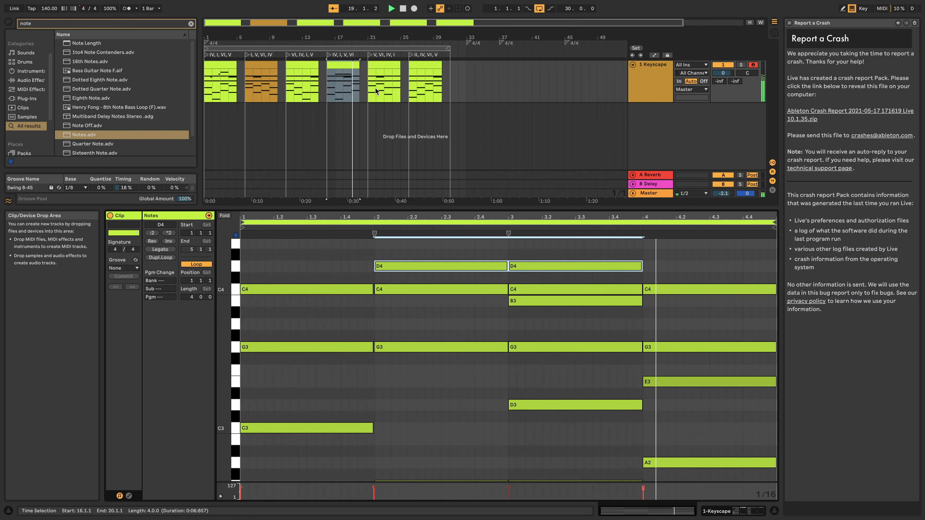
pyautogui.press('space')
# Open the fifth clip, V, VI, IV, I, and play it while viewing its chord notes
pyautogui.click(379, 62)
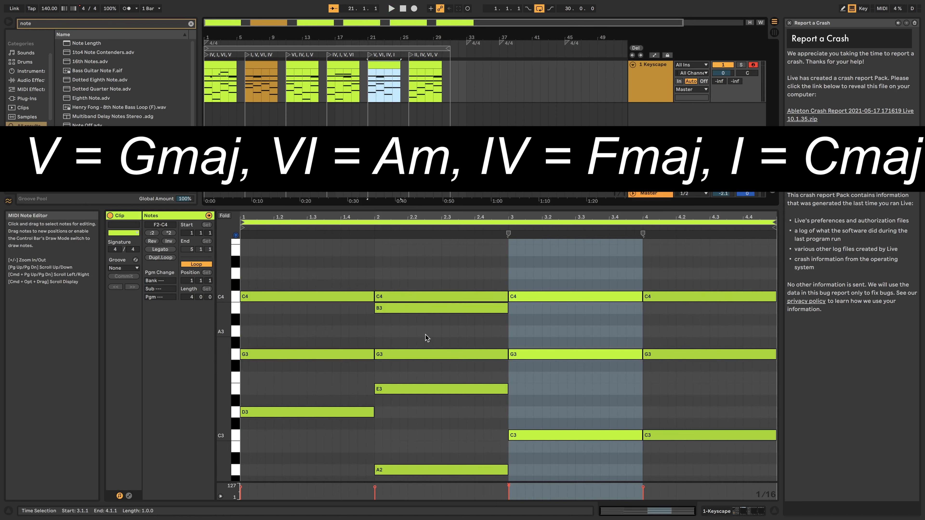
pyautogui.scroll(-4, 427, 338)
pyautogui.press('space')
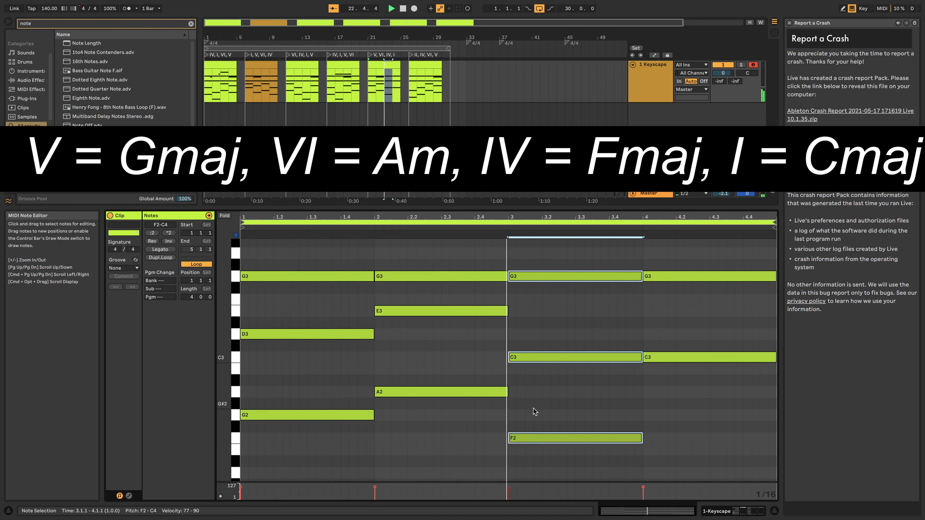
pyautogui.scroll(2, 535, 408)
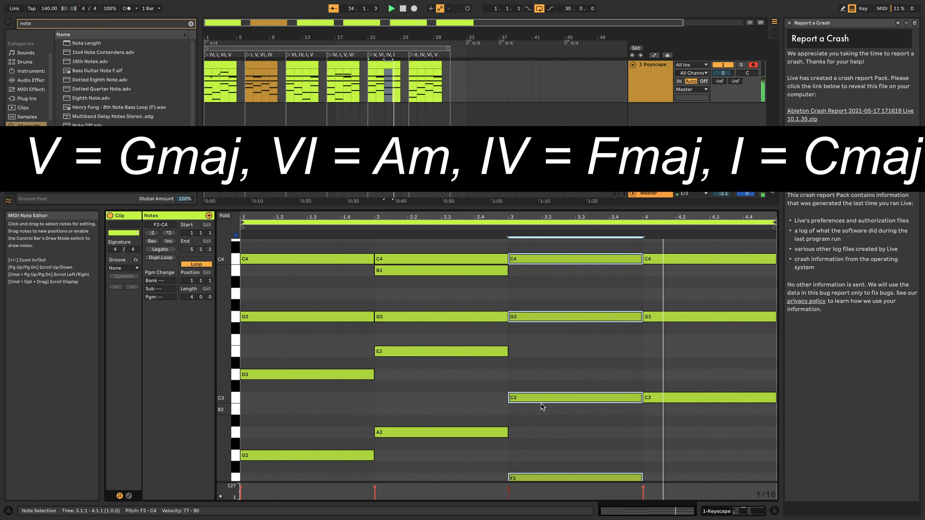
pyautogui.scroll(1, 541, 403)
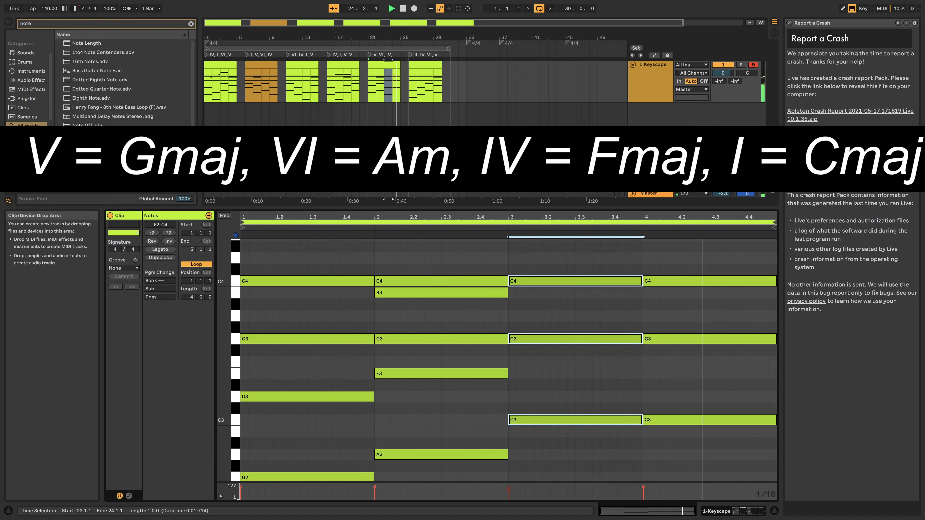
# Open the sixth clip, II, IV, VI, V, and play it while examining its chord notes
pyautogui.click(422, 62)
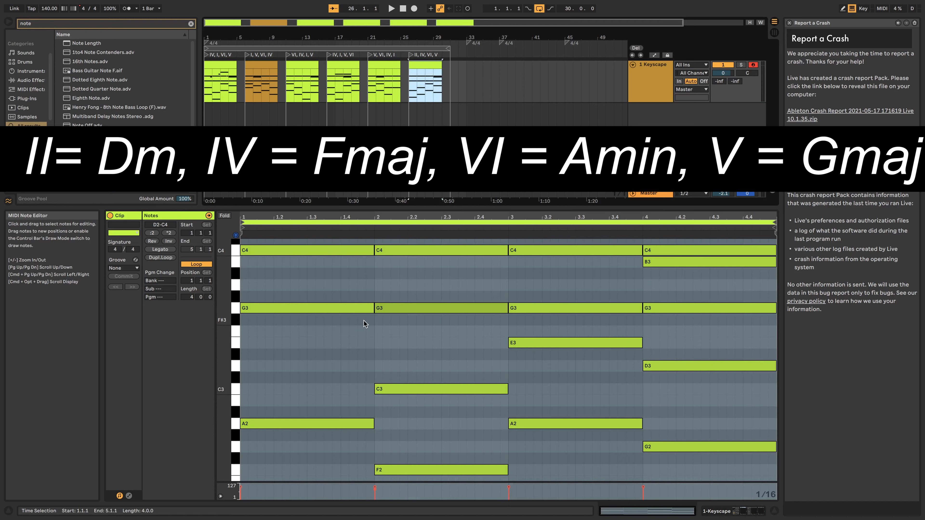
pyautogui.scroll(-3, 364, 315)
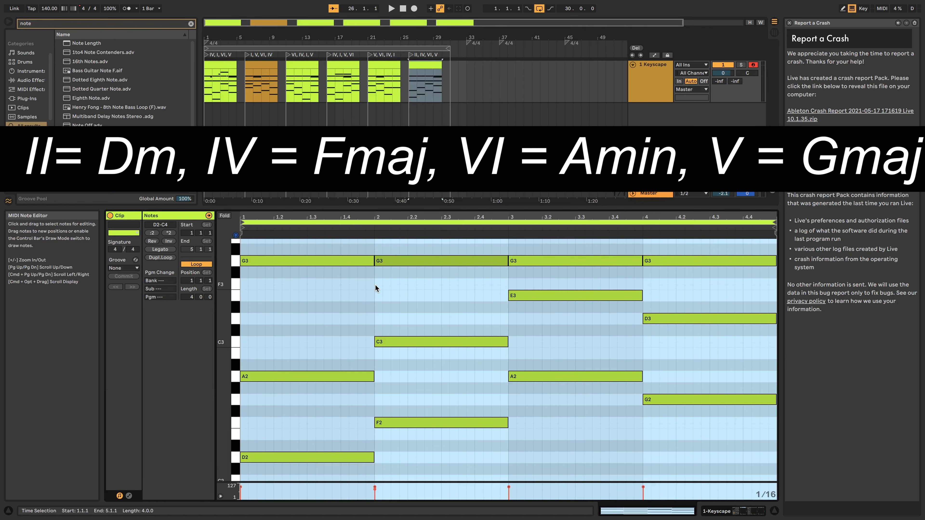
pyautogui.scroll(-3, 375, 285)
pyautogui.press('space')
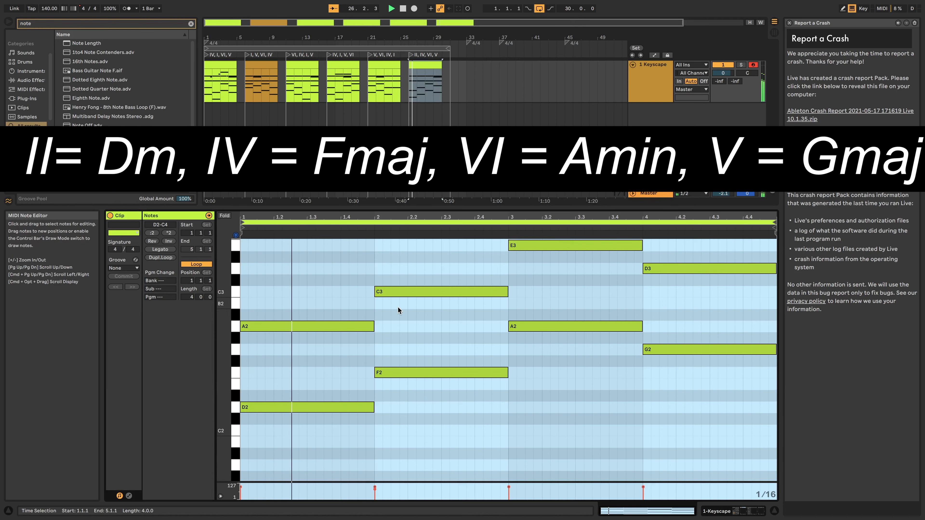
pyautogui.scroll(2, 397, 308)
pyautogui.scroll(7, 397, 308)
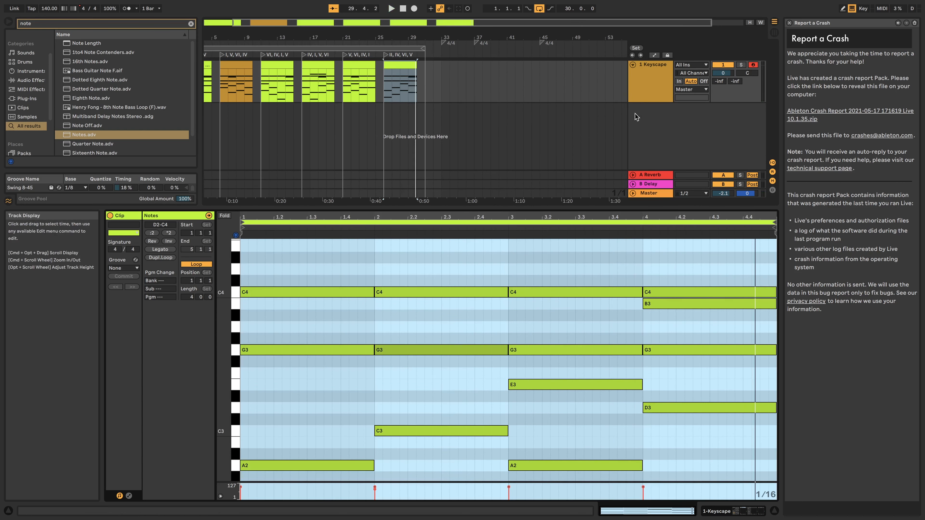
# Show the Keyscape track's devices and set the Velocity effect's Out Low to 5
pyautogui.click(644, 72)
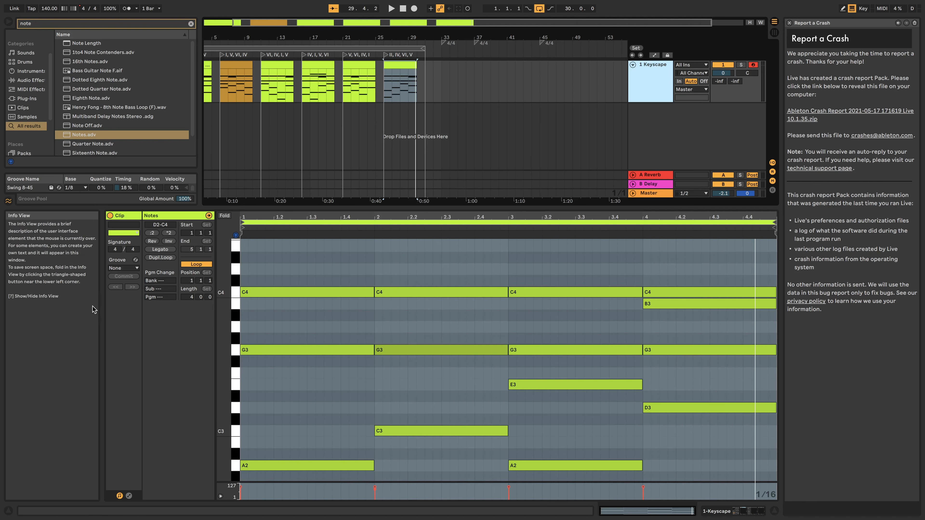
pyautogui.click(114, 269)
pyautogui.click(114, 268)
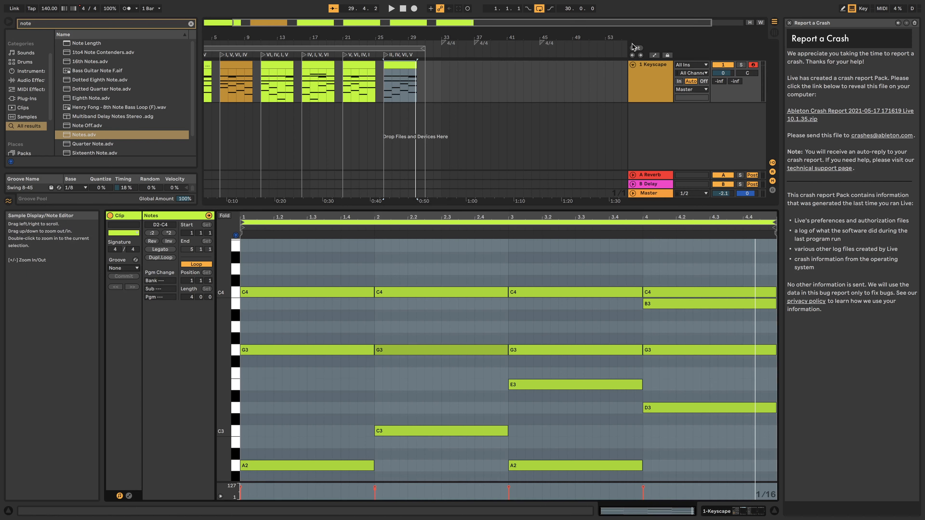
pyautogui.doubleClick(655, 82)
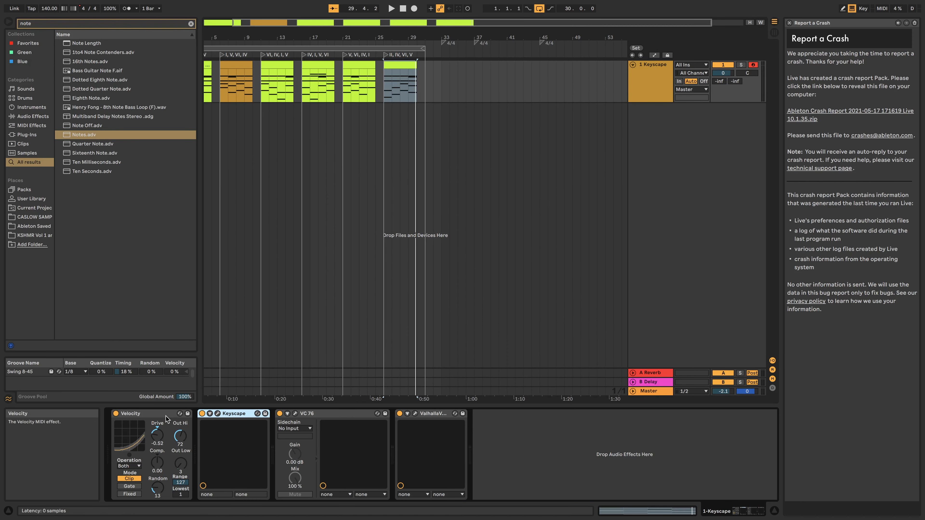
pyautogui.click(135, 414)
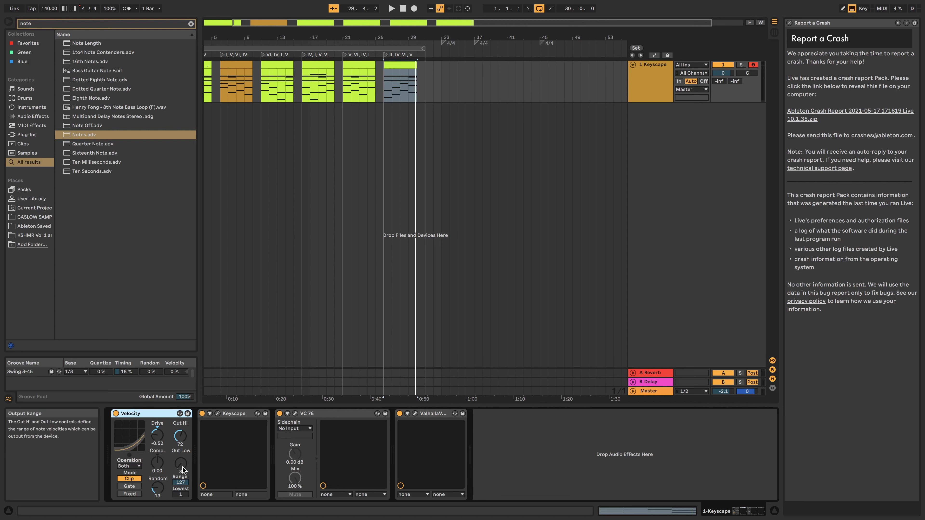
pyautogui.moveTo(181, 466); pyautogui.dragTo(181, 462)
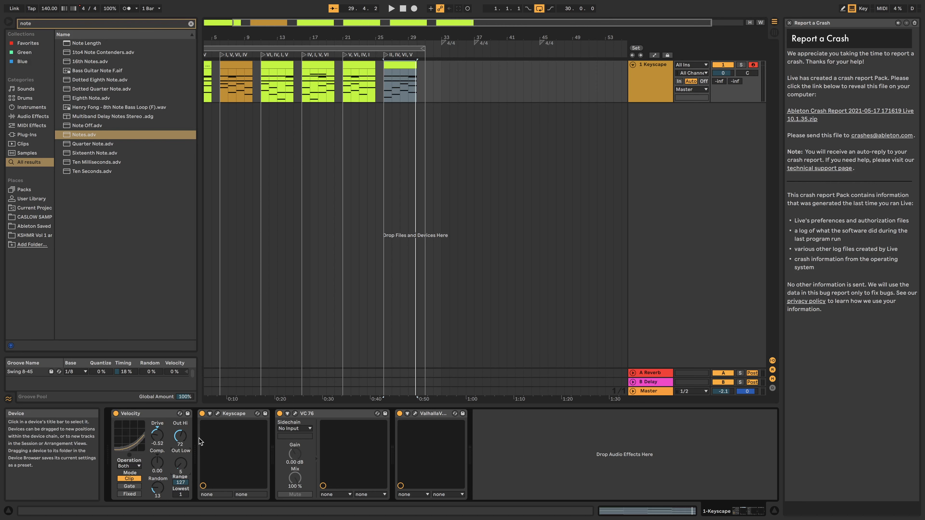
# Apply the Swing 8-45 groove to the I, V, VI, IV clip
pyautogui.doubleClick(247, 80)
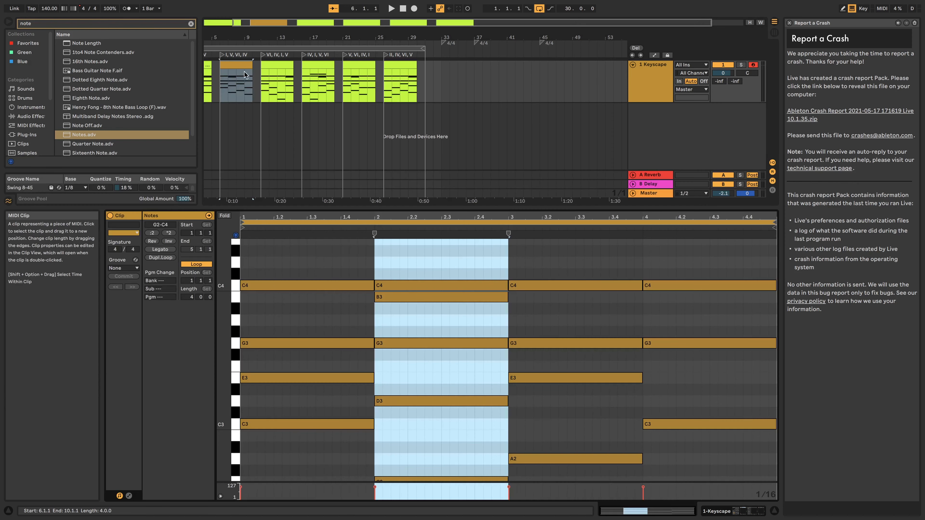
pyautogui.click(128, 268)
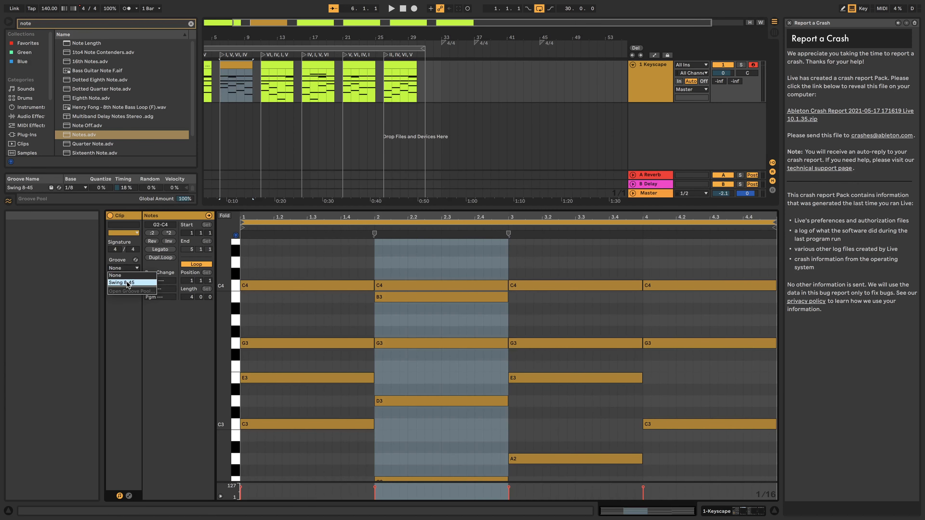
pyautogui.click(127, 283)
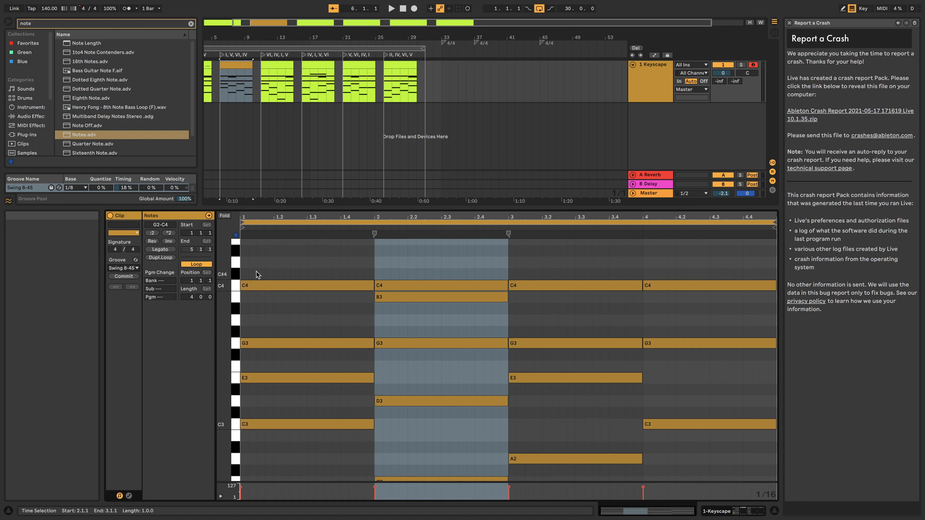
# Turn off the Keyscape track's Velocity effect and play the I, V, VI, IV clip without it
pyautogui.click(269, 284)
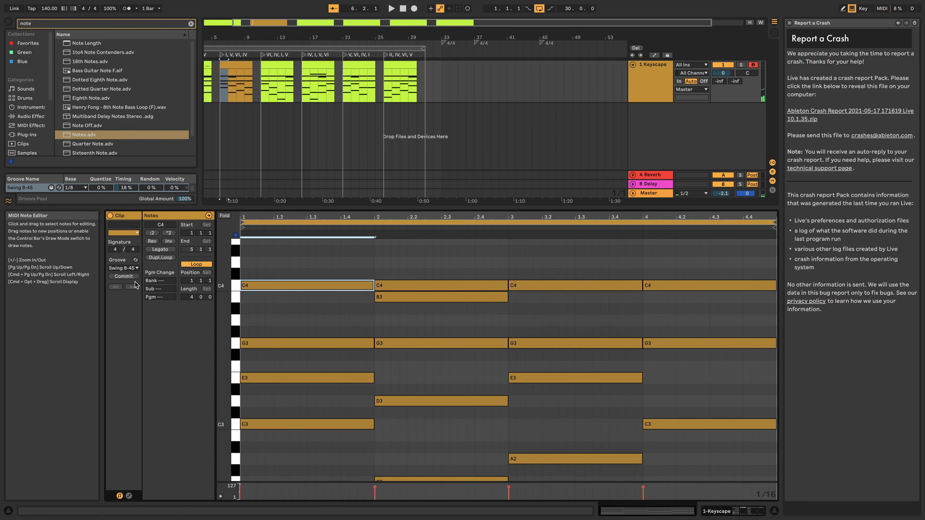
pyautogui.click(654, 92)
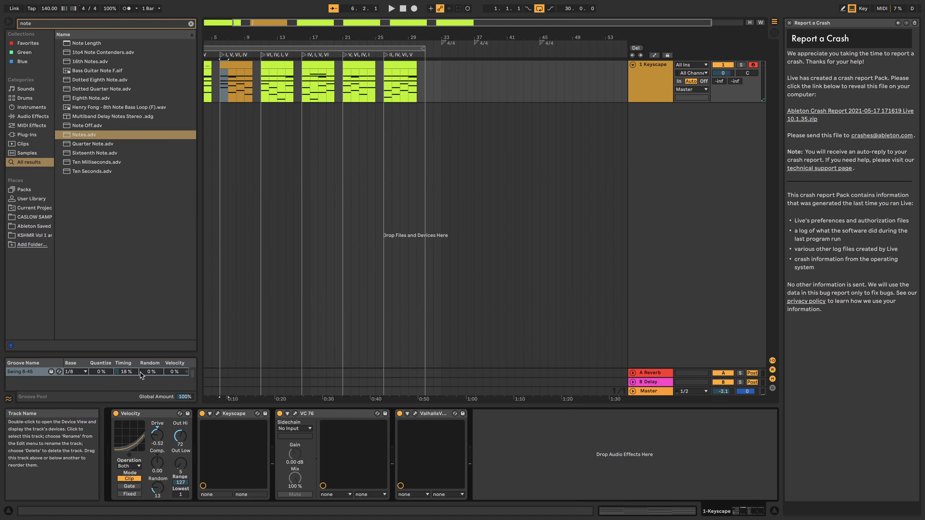
pyautogui.click(118, 414)
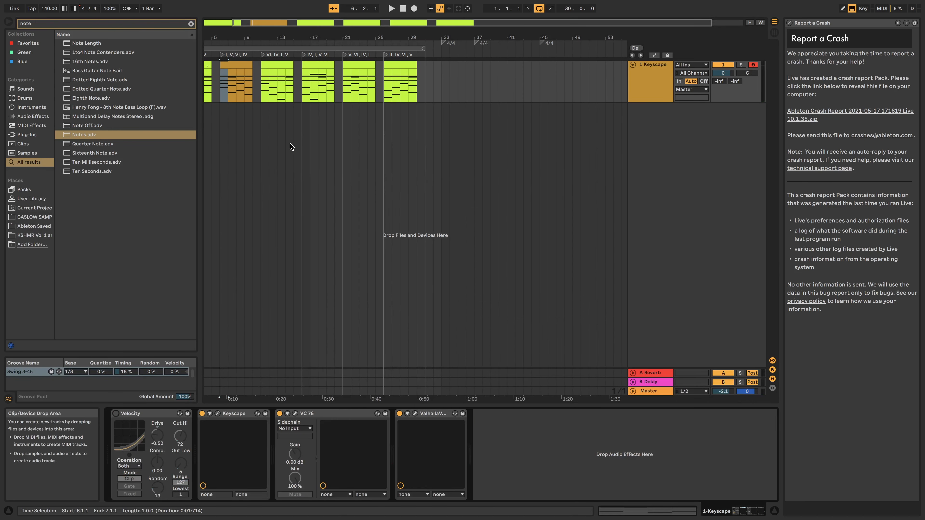
pyautogui.press('space')
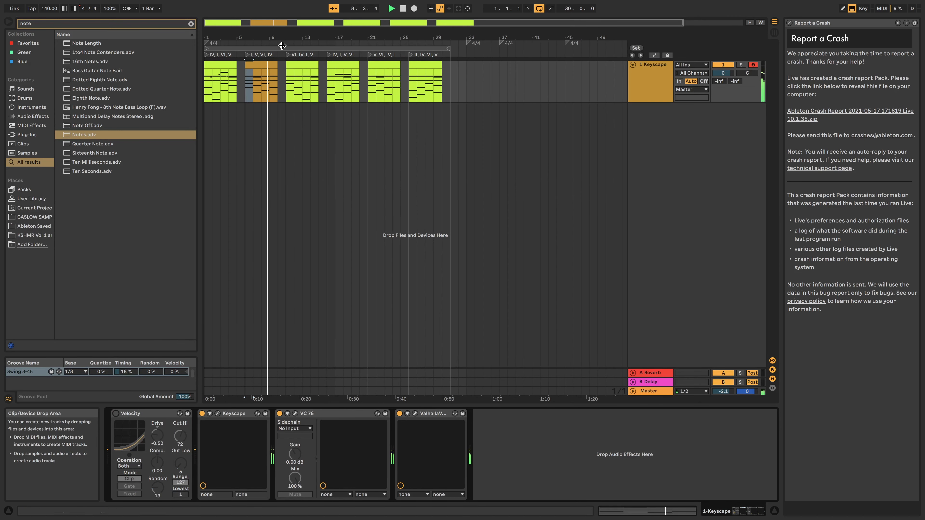
# Set the I, V, VI, IV clip's groove to None and play the clip without swing
pyautogui.doubleClick(258, 79)
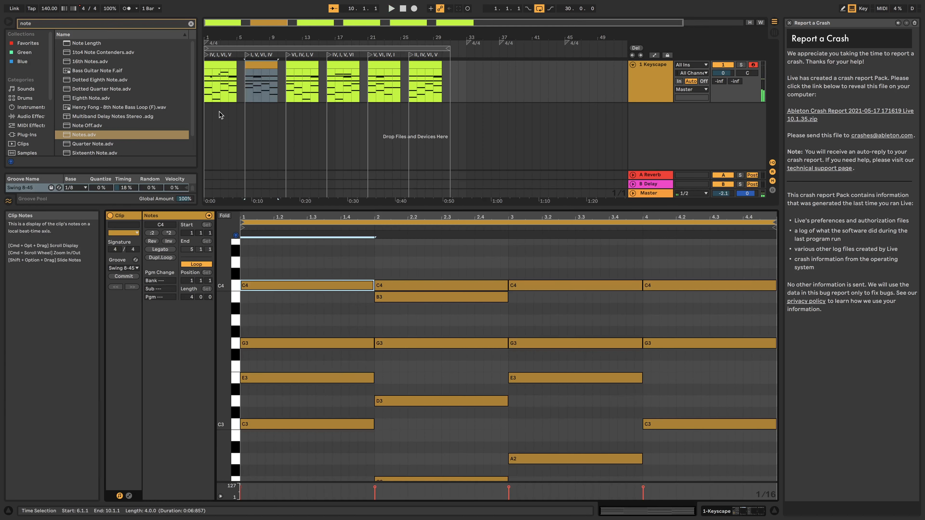
pyautogui.click(126, 267)
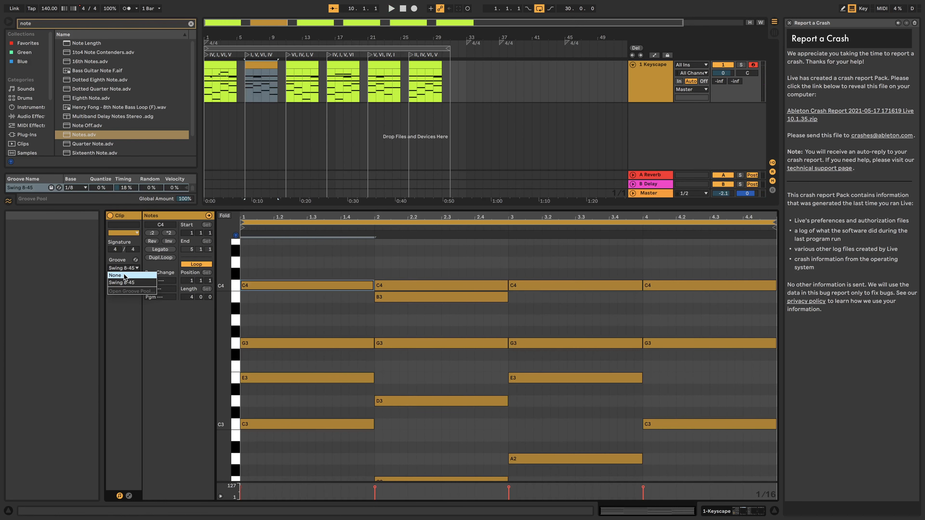
pyautogui.click(126, 275)
pyautogui.press('space')
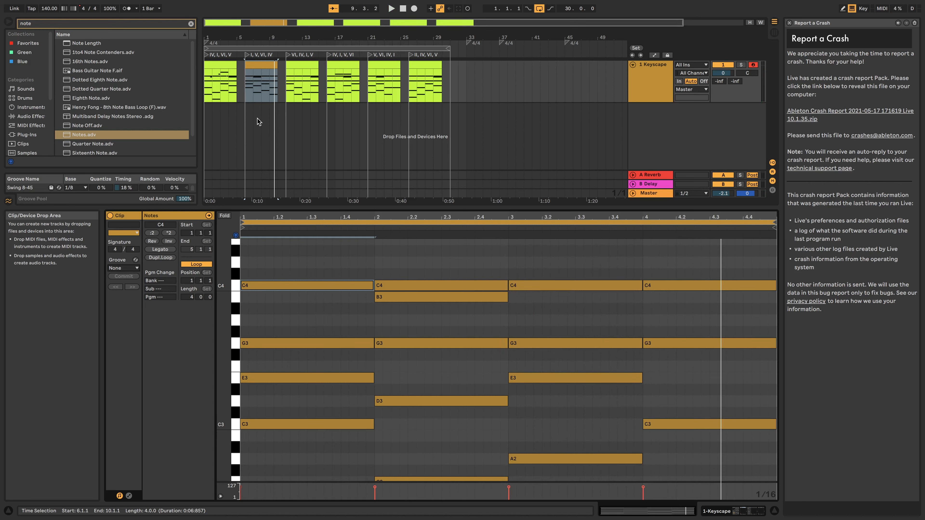
# Reapply the Swing 8-45 groove to the I, V, VI, IV clip and turn the Keyscape track's Velocity effect back on
pyautogui.click(110, 269)
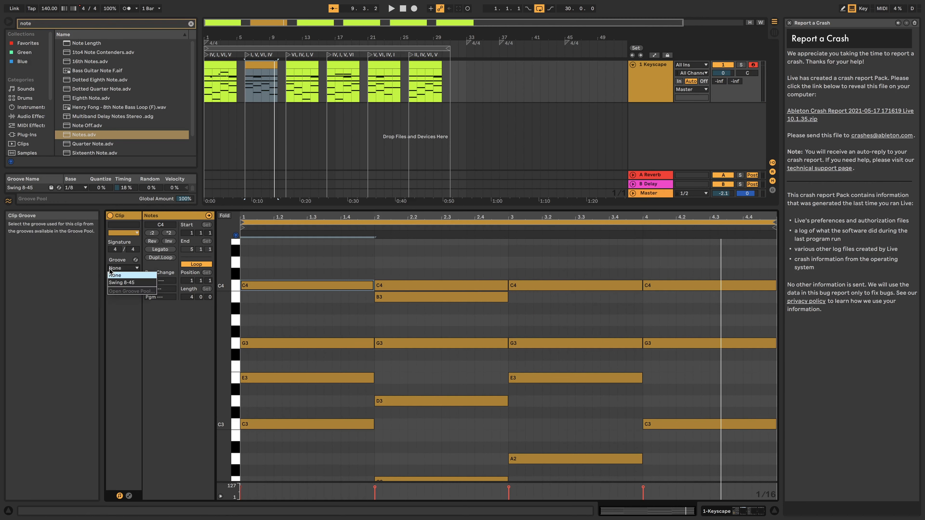
pyautogui.click(117, 283)
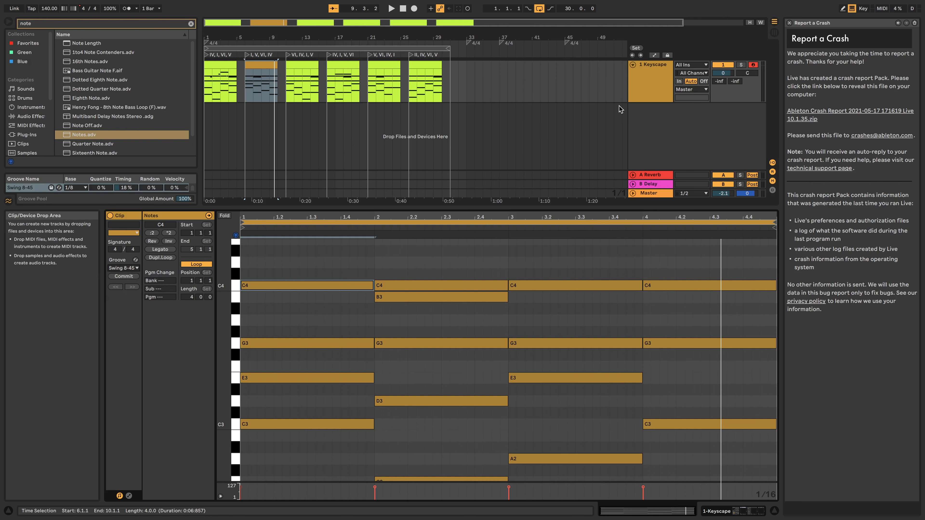
pyautogui.click(629, 99)
pyautogui.doubleClick(263, 63)
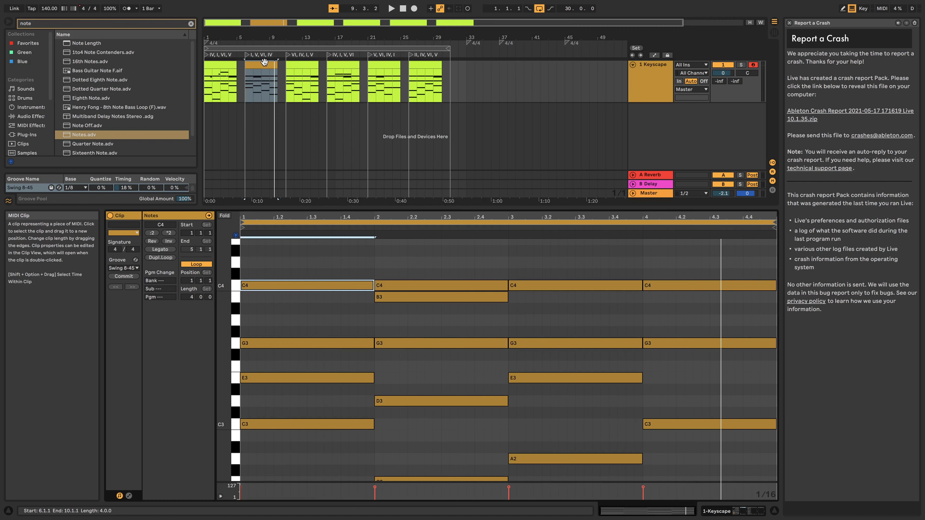
pyautogui.doubleClick(655, 79)
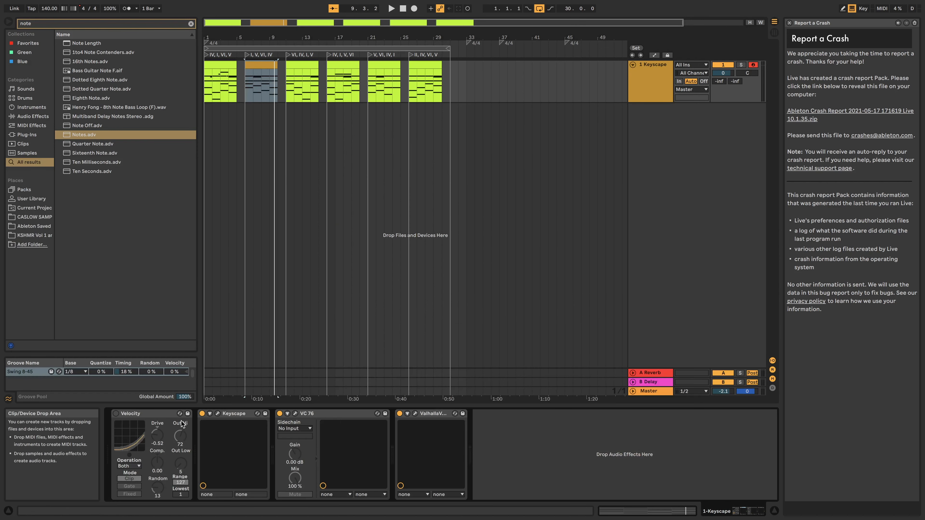
pyautogui.click(116, 415)
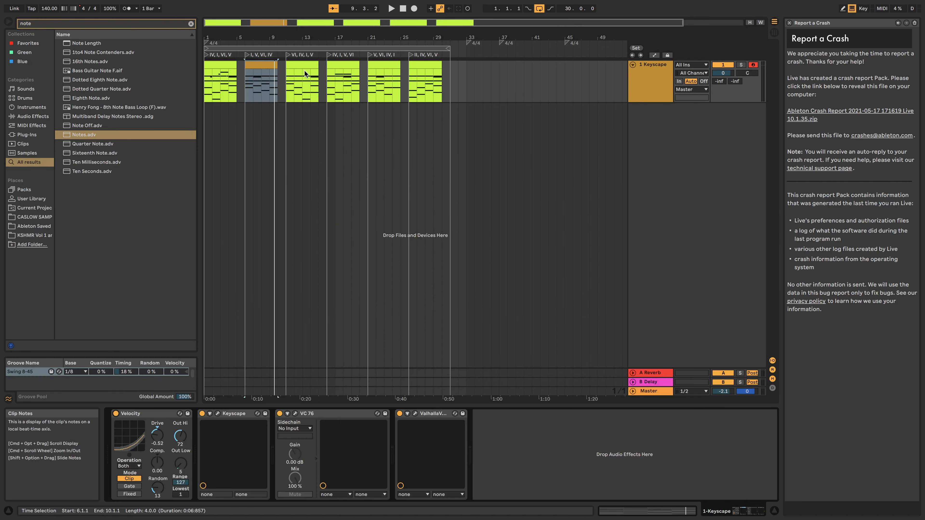
# Open the first clip, IV, I, VI, V, to examine its chord notes, and return to the Keyscape track's devices
pyautogui.click(241, 61)
pyautogui.click(252, 65)
pyautogui.doubleClick(219, 64)
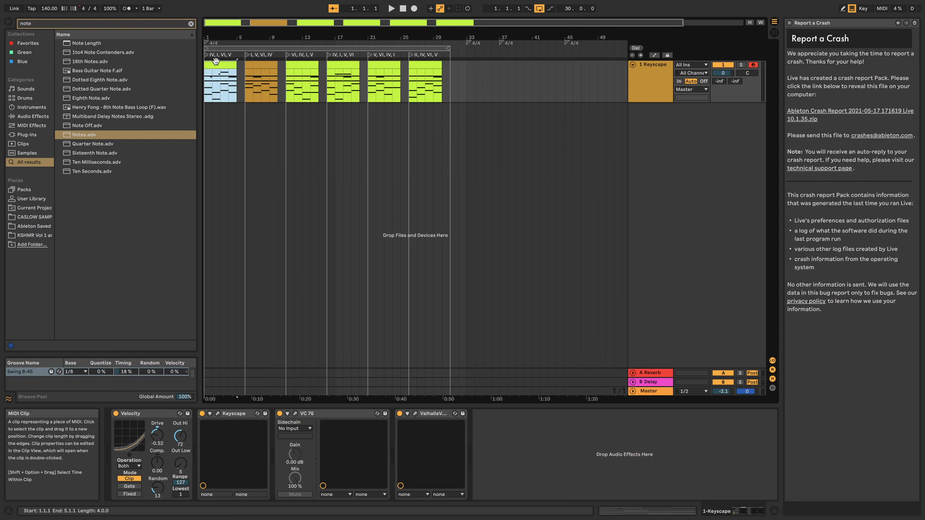
pyautogui.scroll(2, 550, 279)
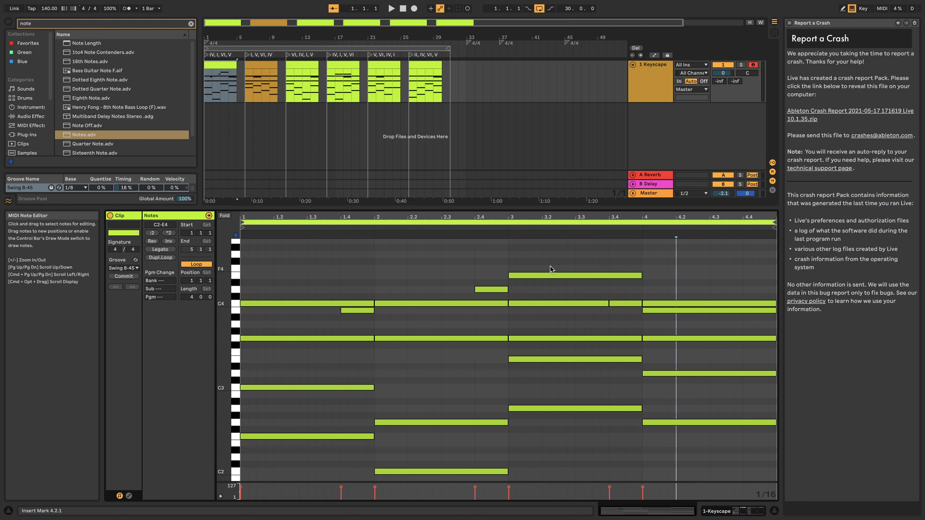
pyautogui.click(656, 95)
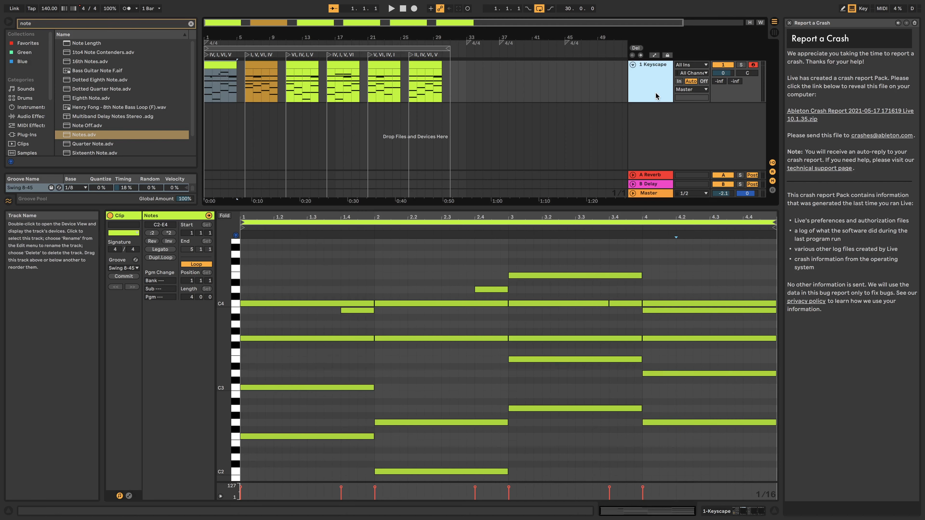
pyautogui.doubleClick(657, 96)
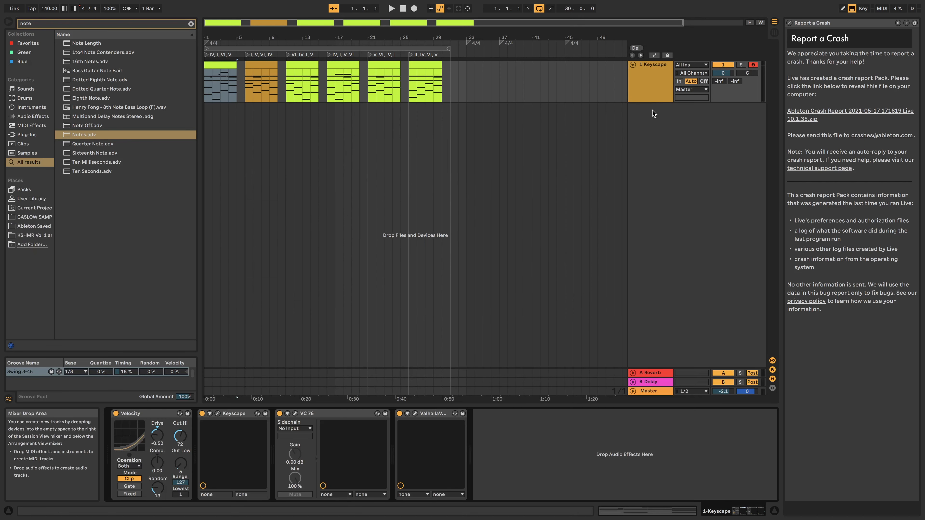